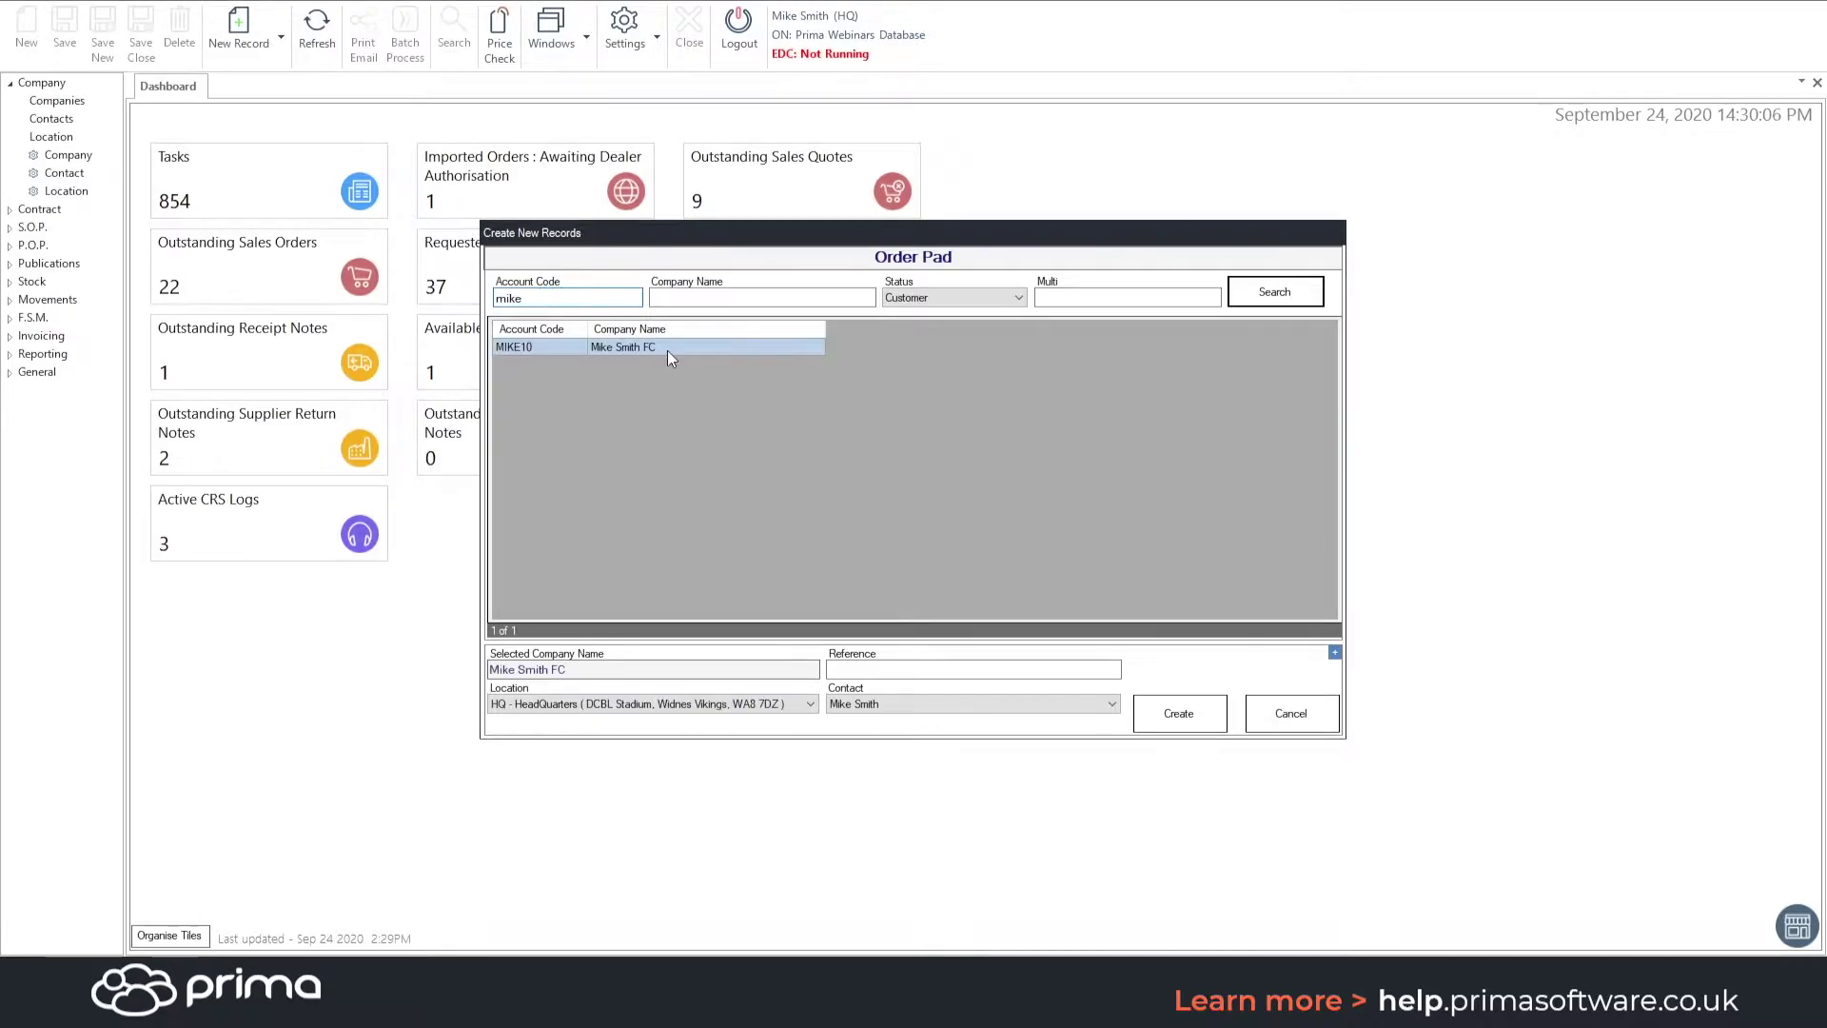
- Create an order pad for the selected company with the reference Paper
left_click(880, 671)
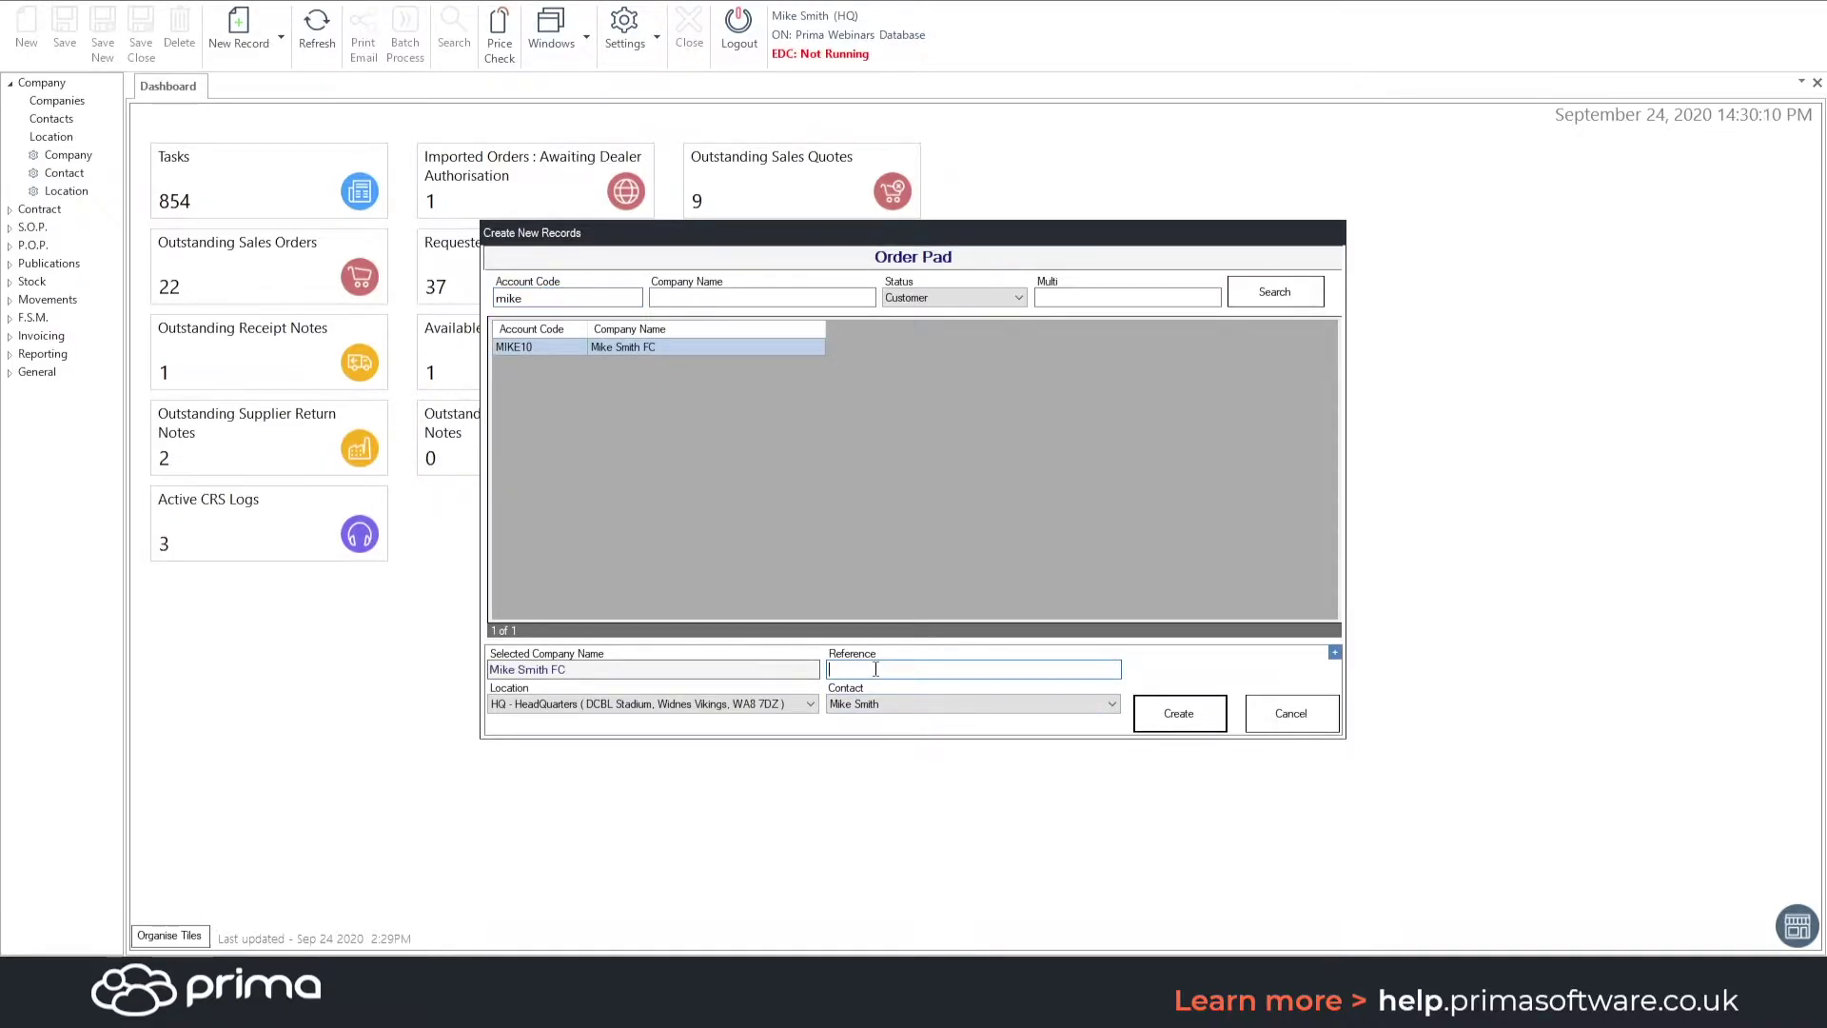
type("Paper")
left_click(1177, 715)
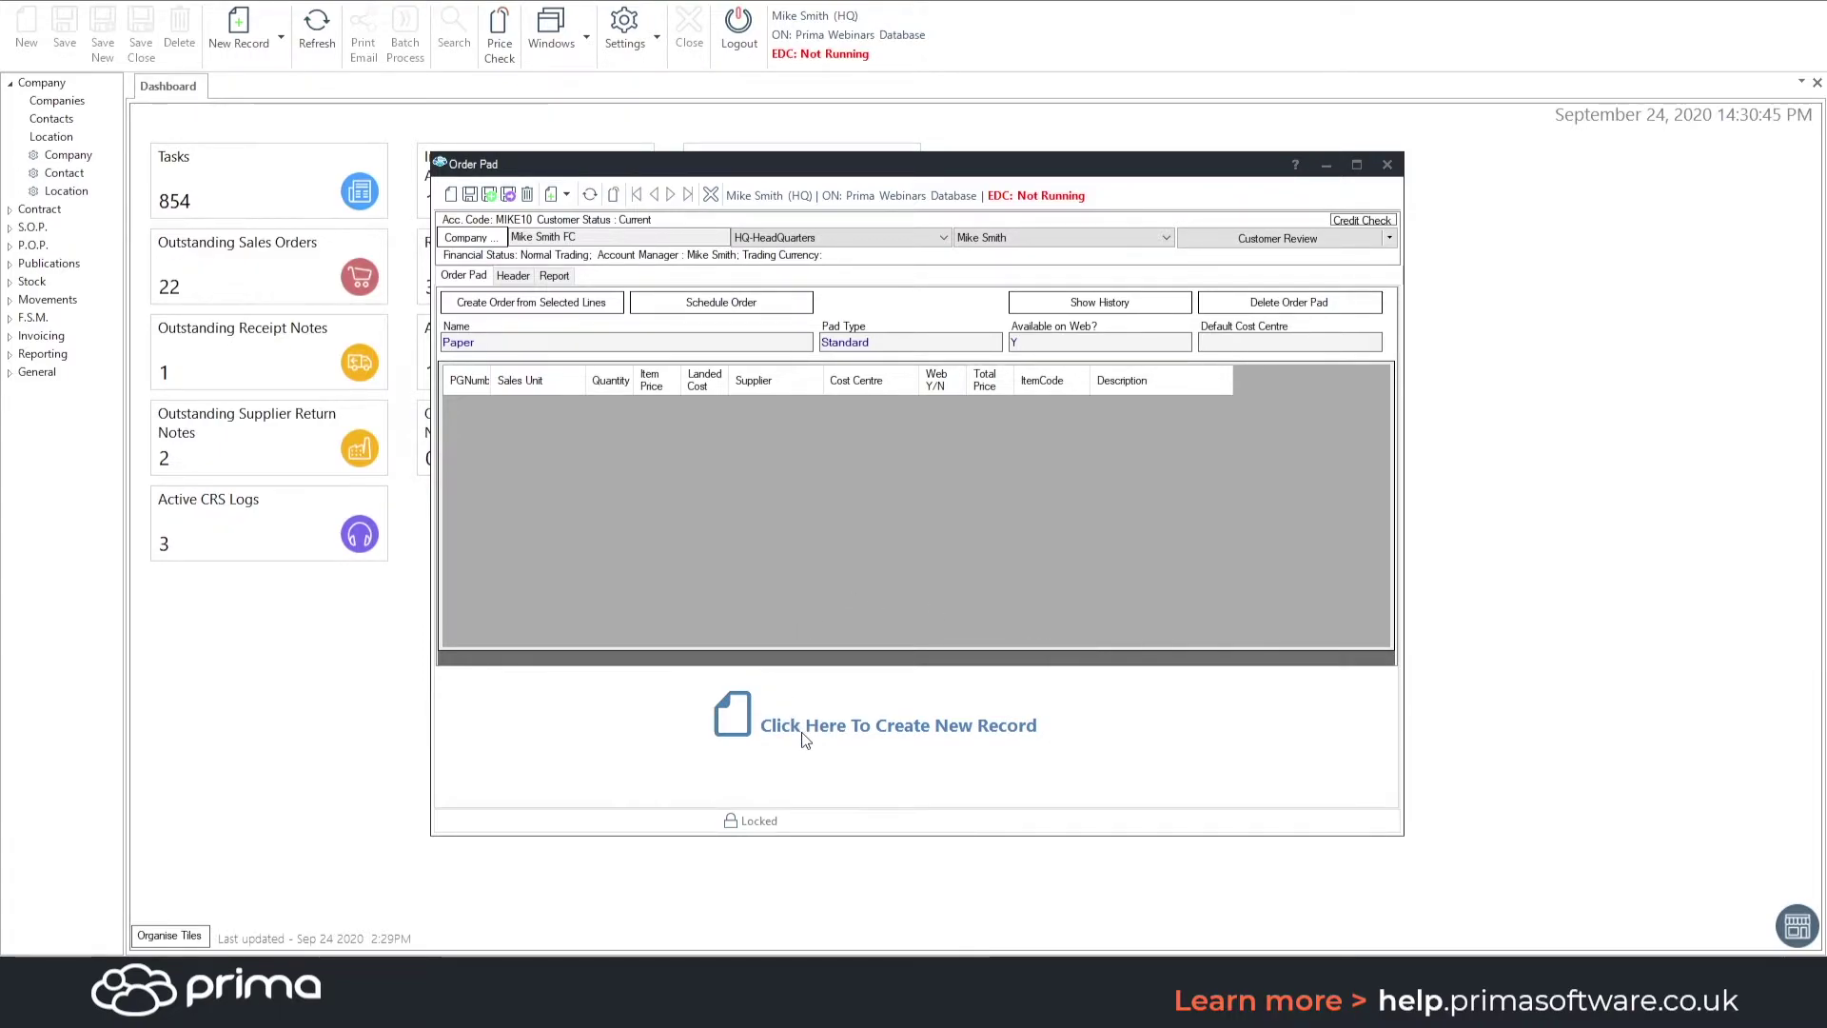
- Add a line for item WX24001 with quantity 5 to the Paper order pad and save it
left_click(773, 728)
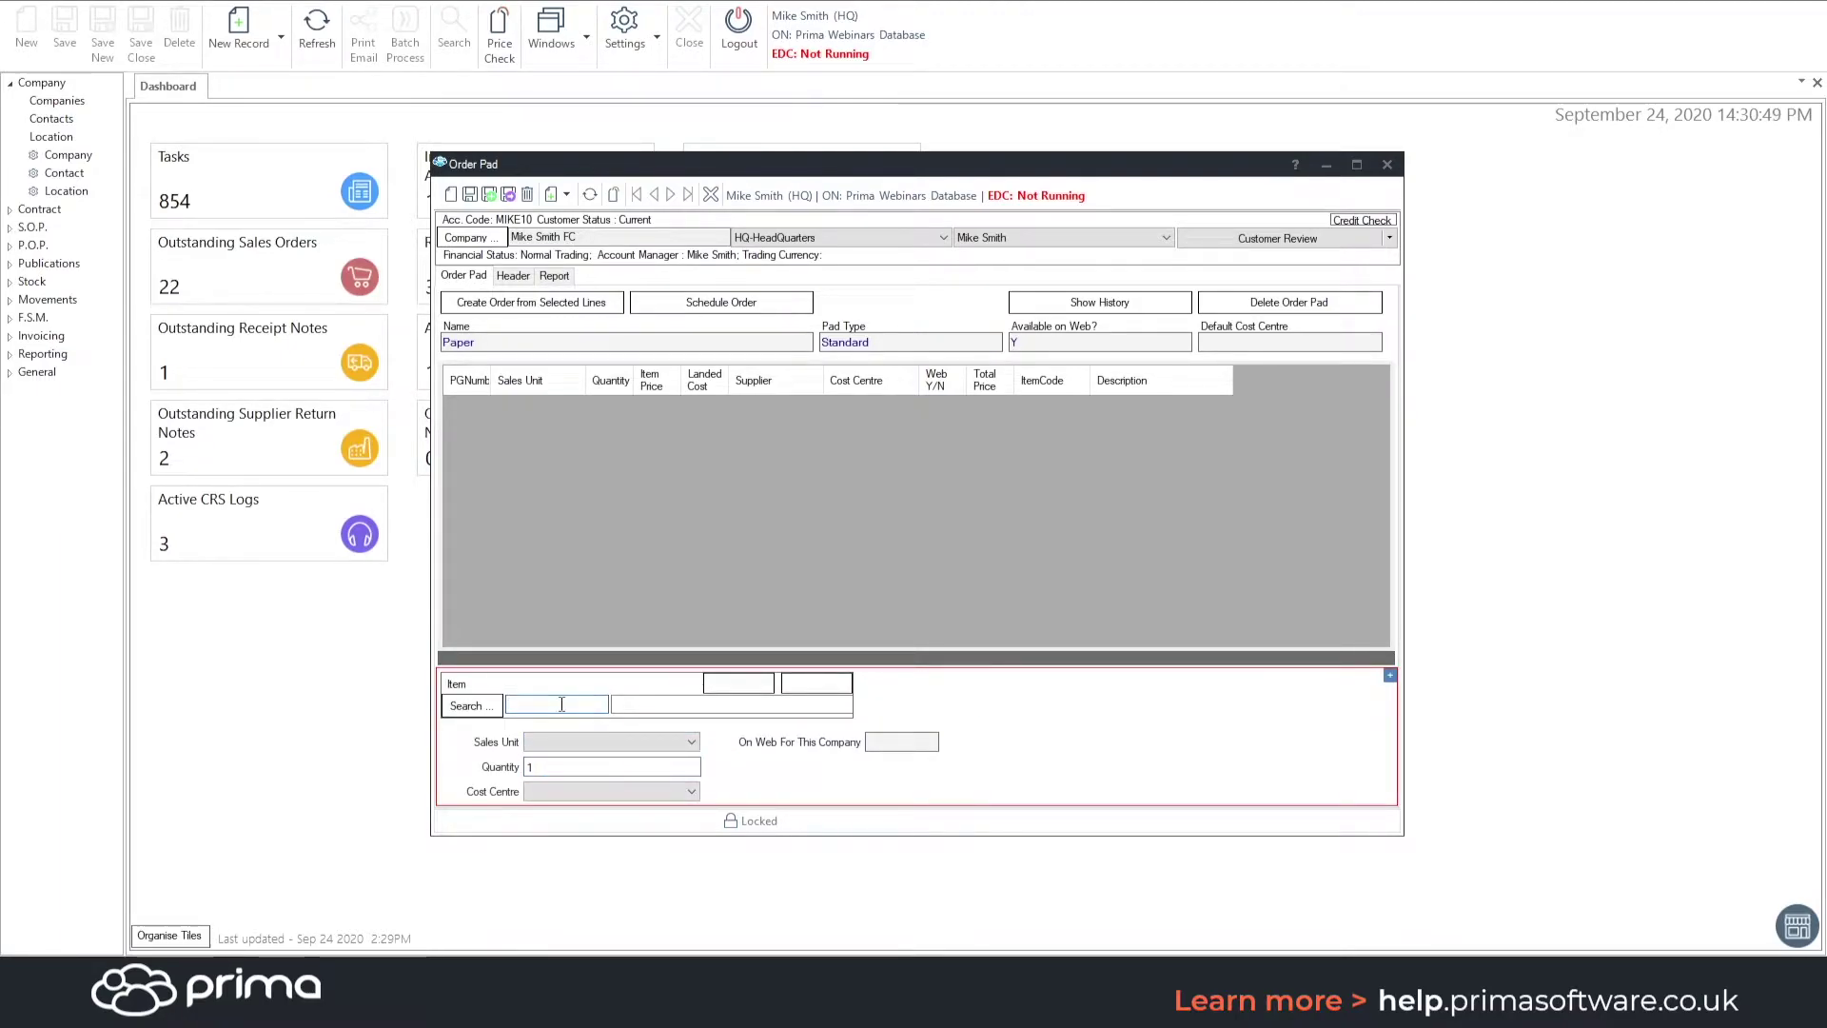
type("wx24001")
key("Tab")
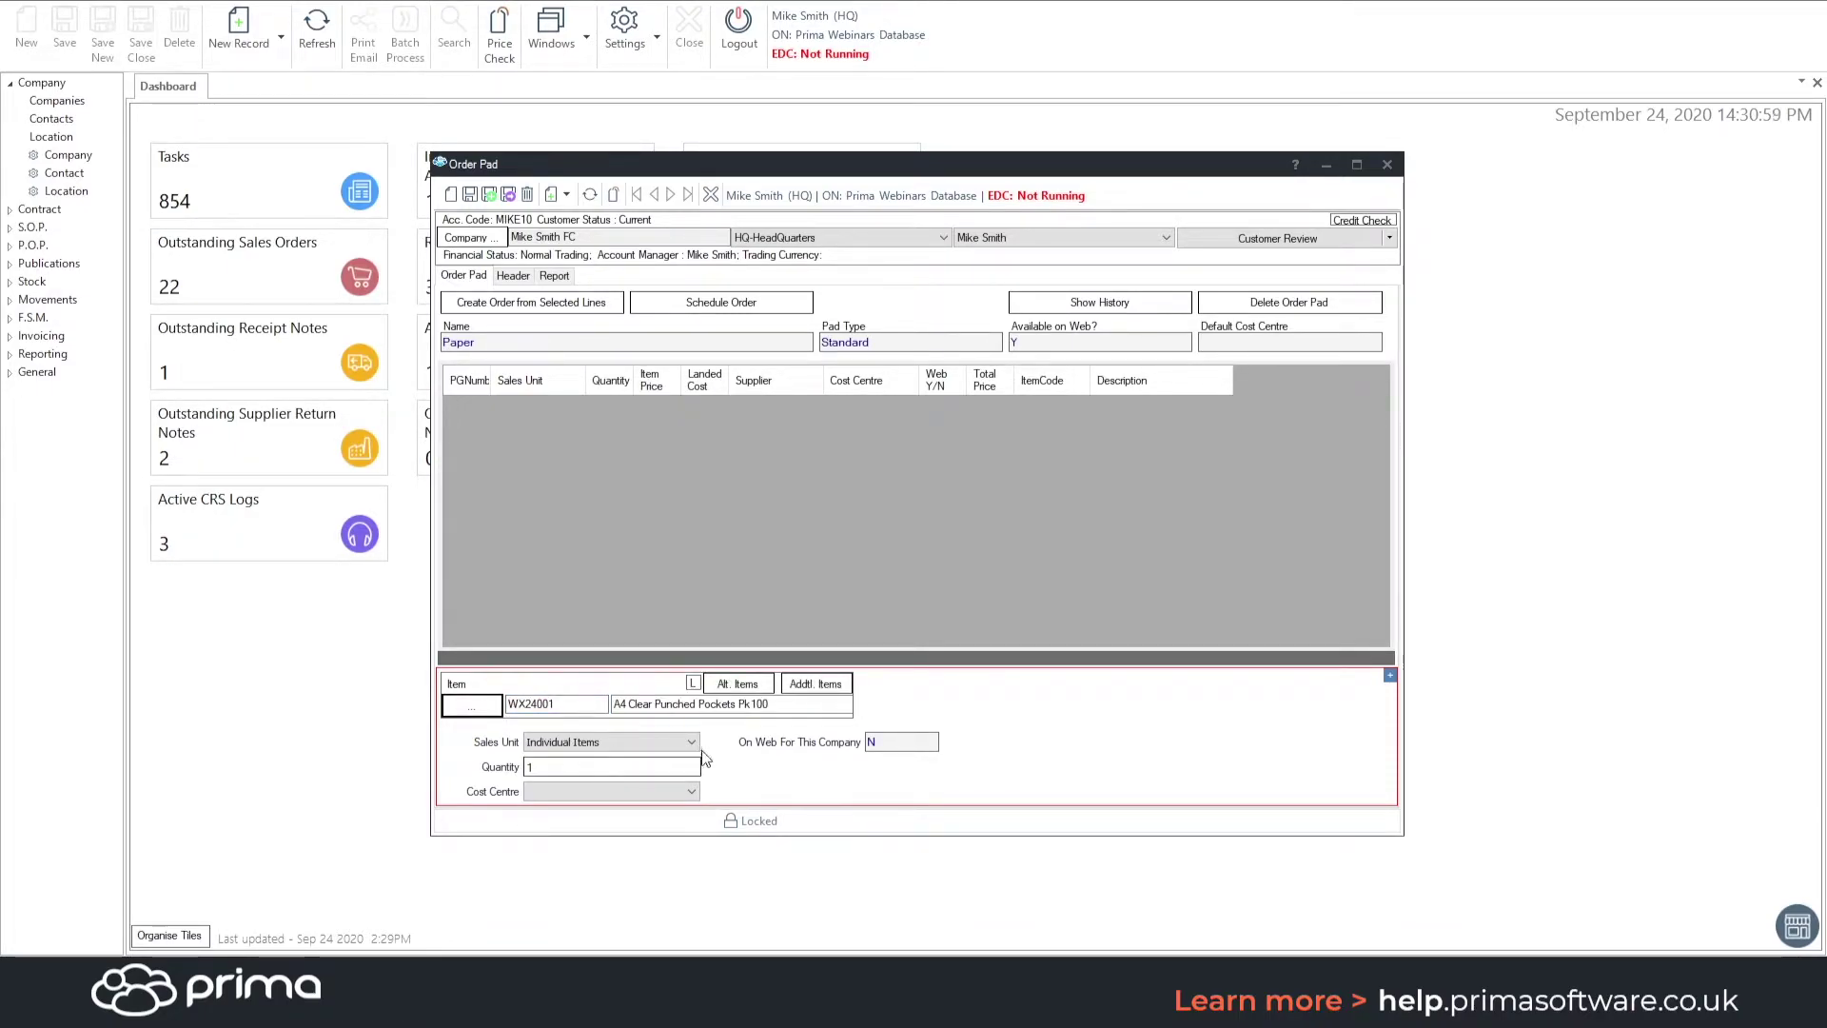
key("Tab")
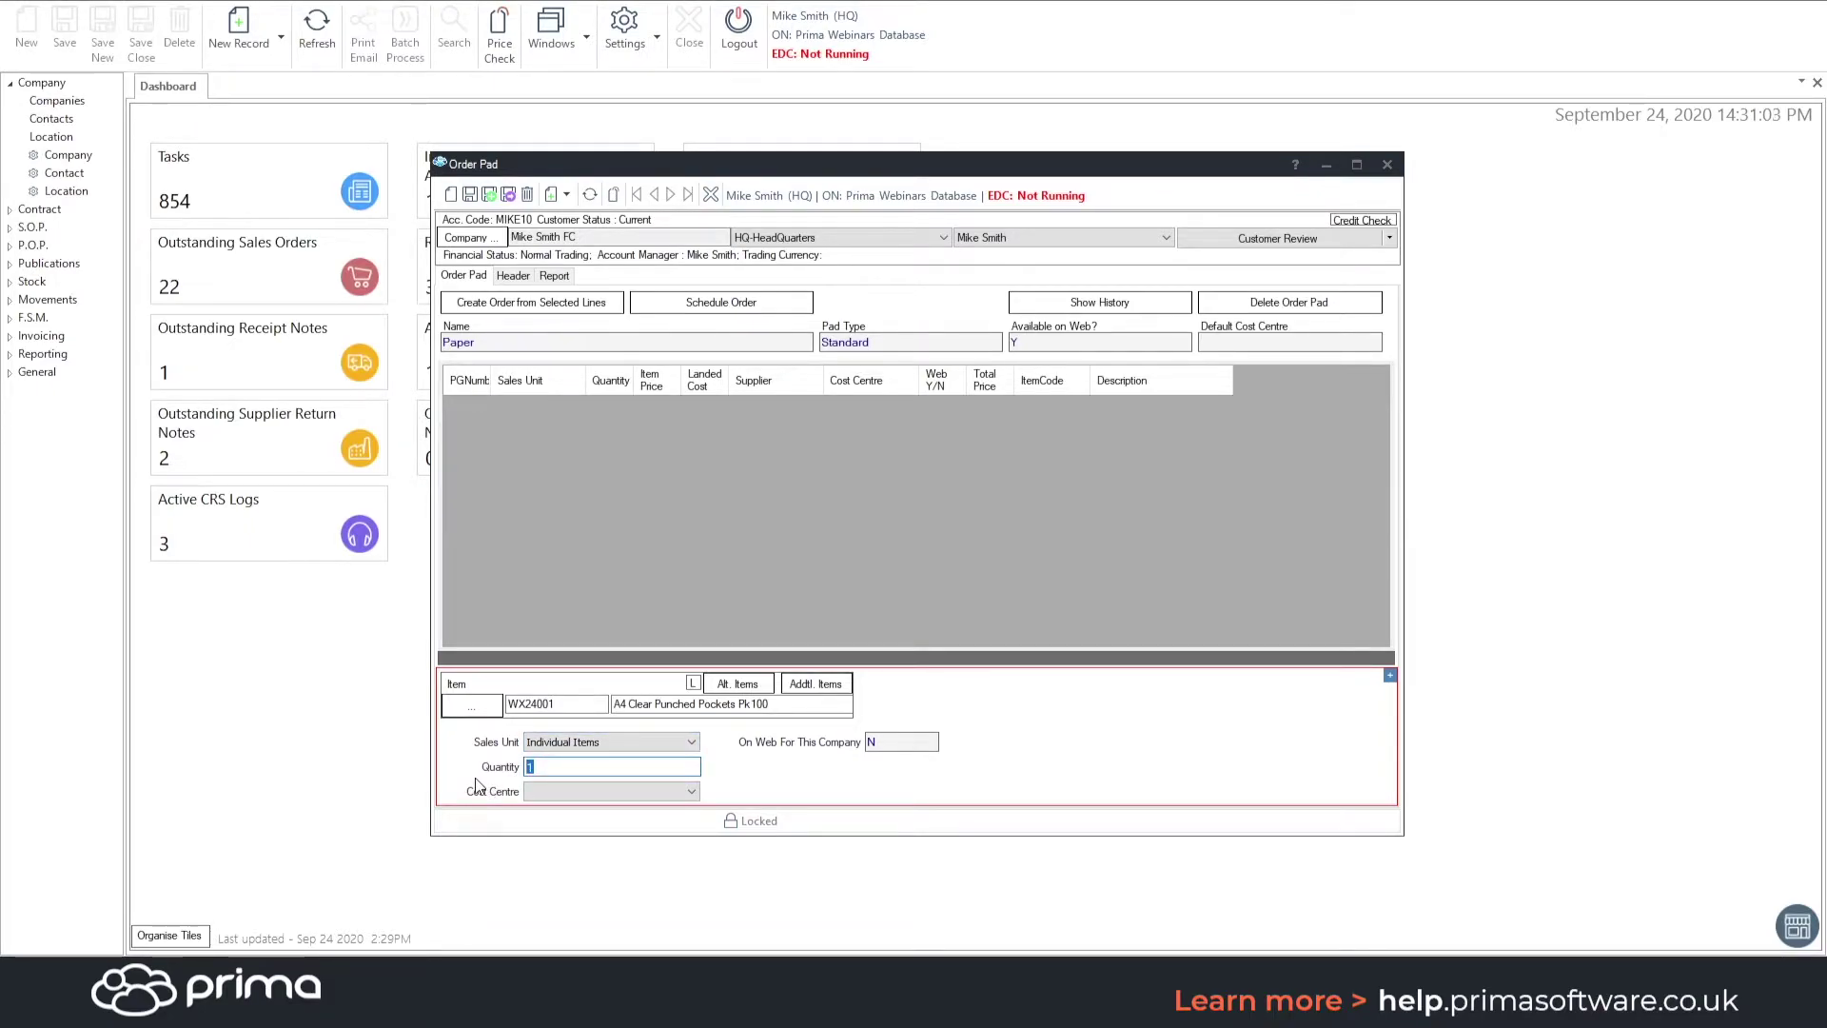
type("5")
left_click(469, 196)
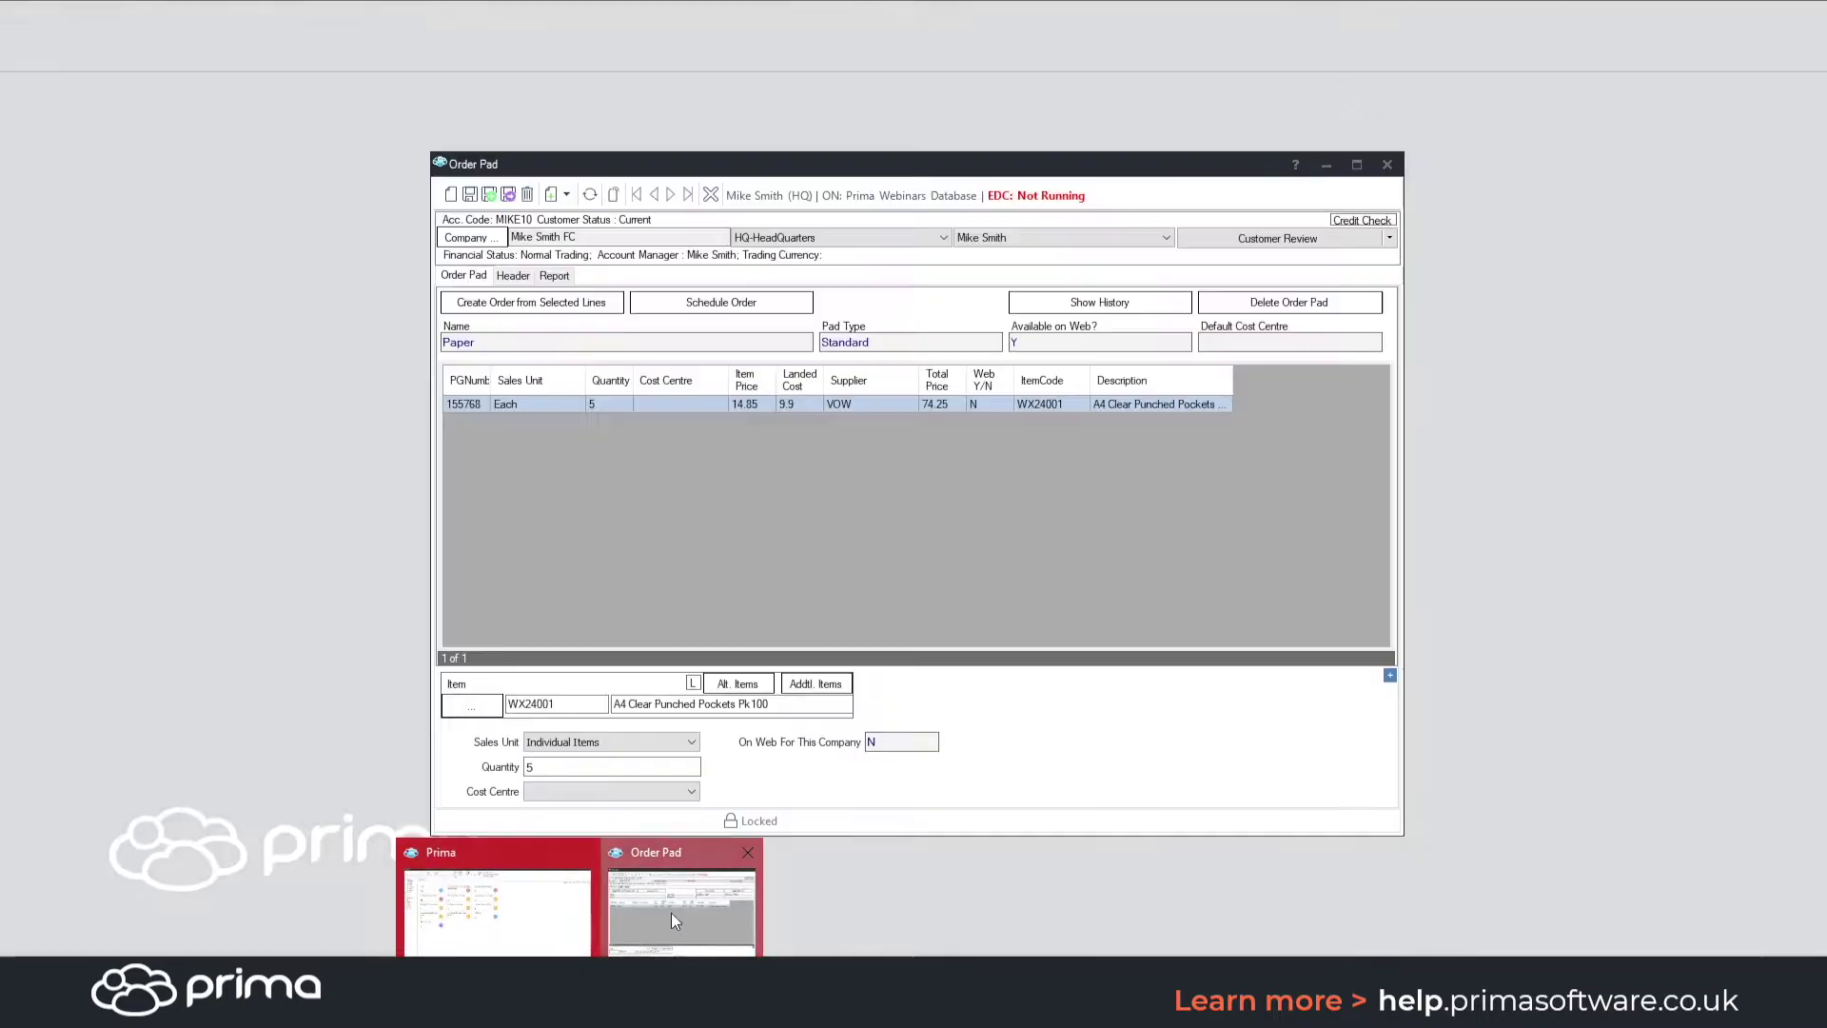
left_click(671, 912)
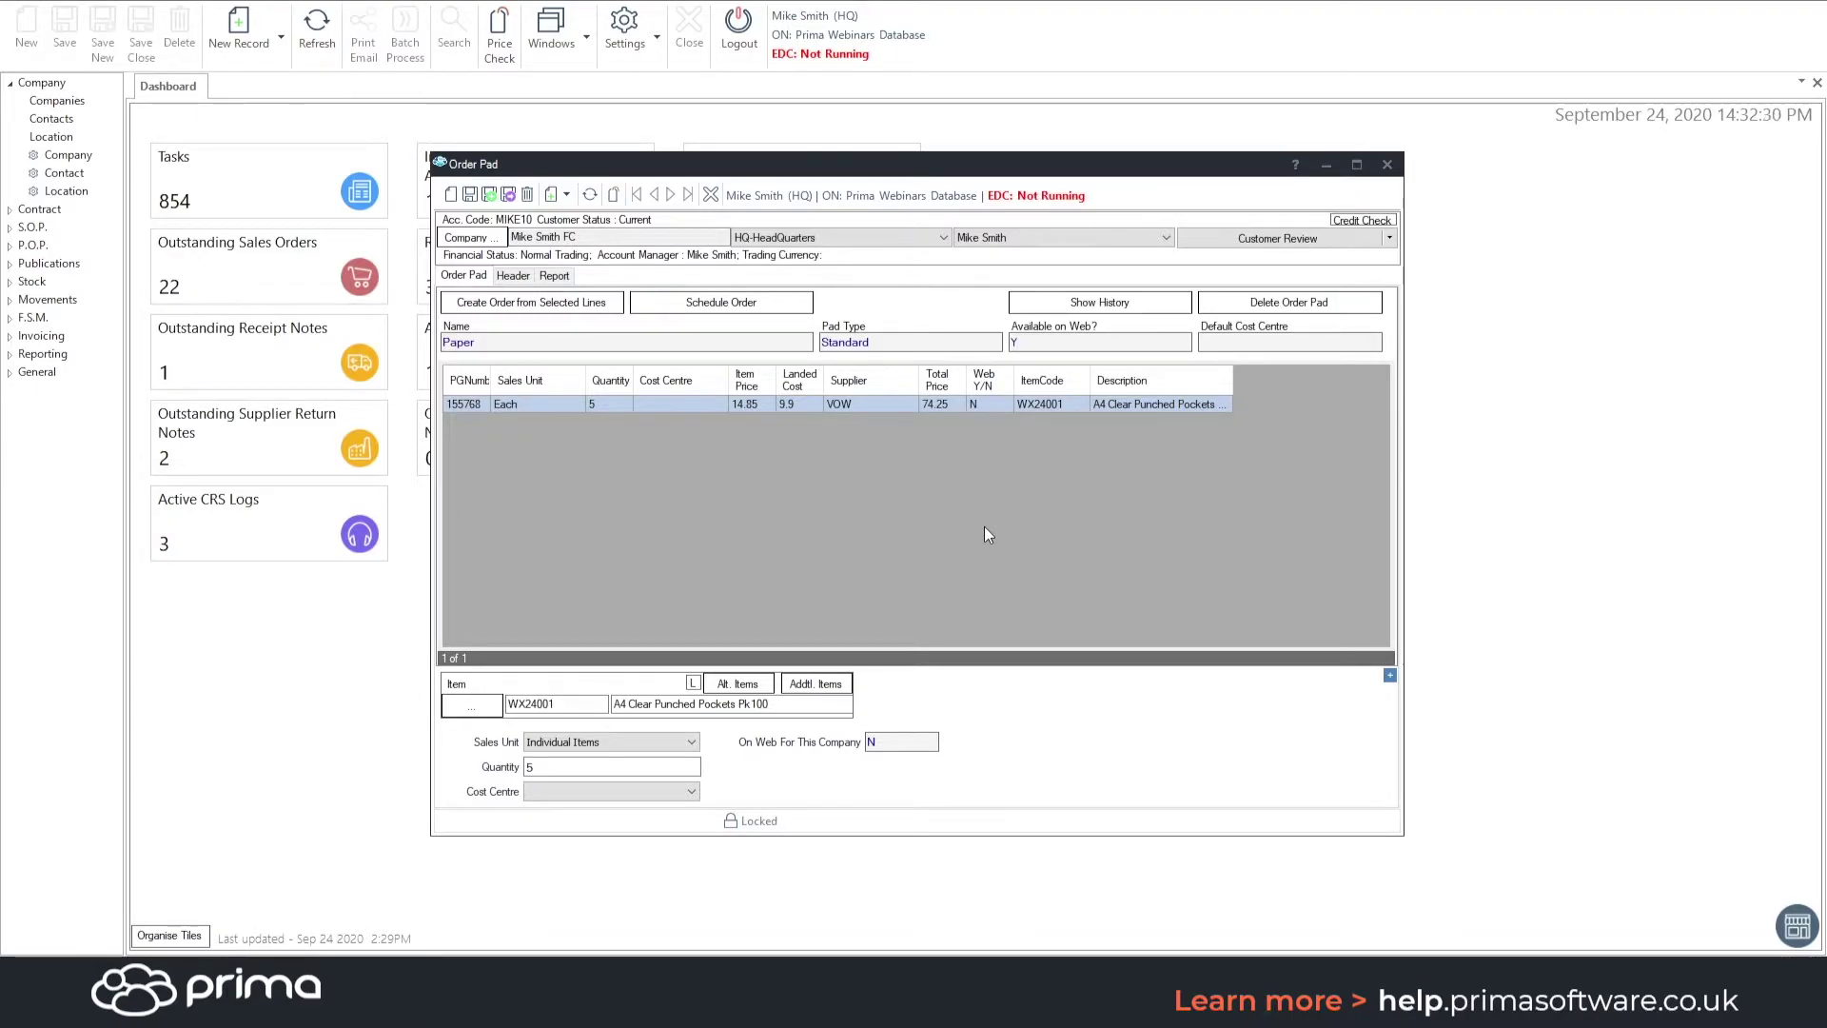
- Add a scheduled order described as "weekly order" to the order pad and save it
left_click(733, 307)
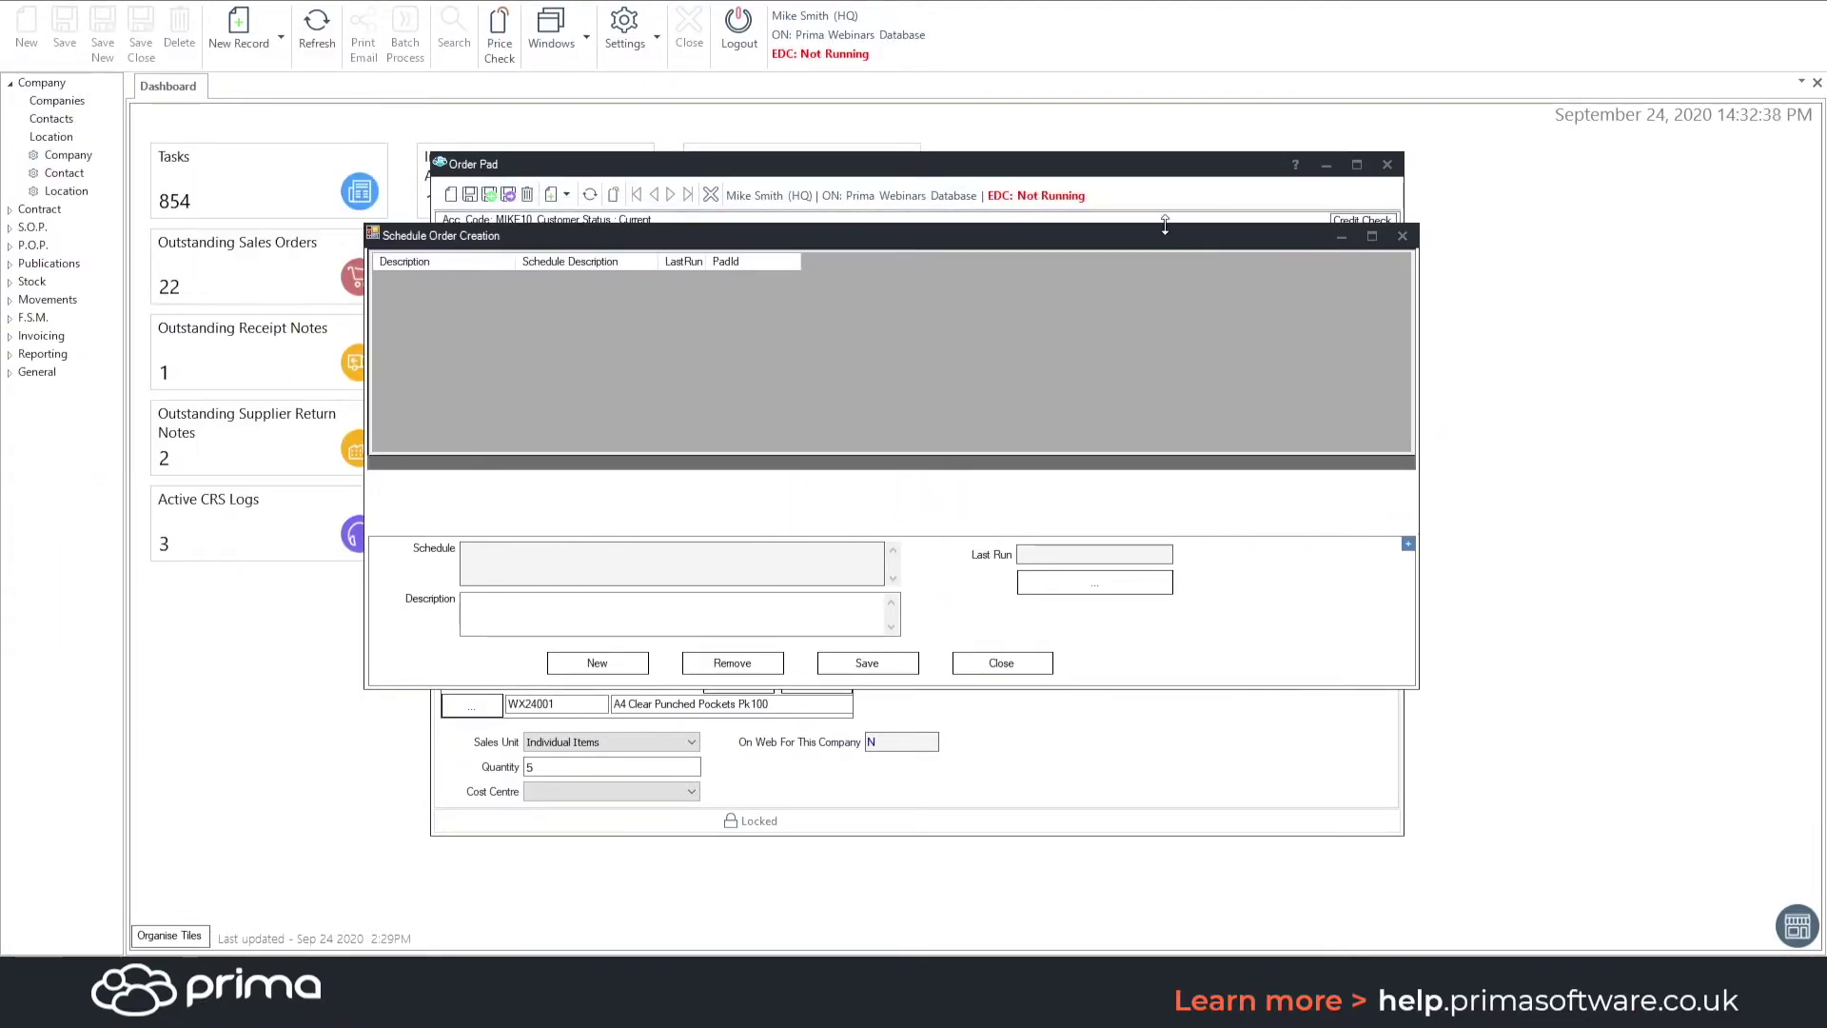
left_click(628, 665)
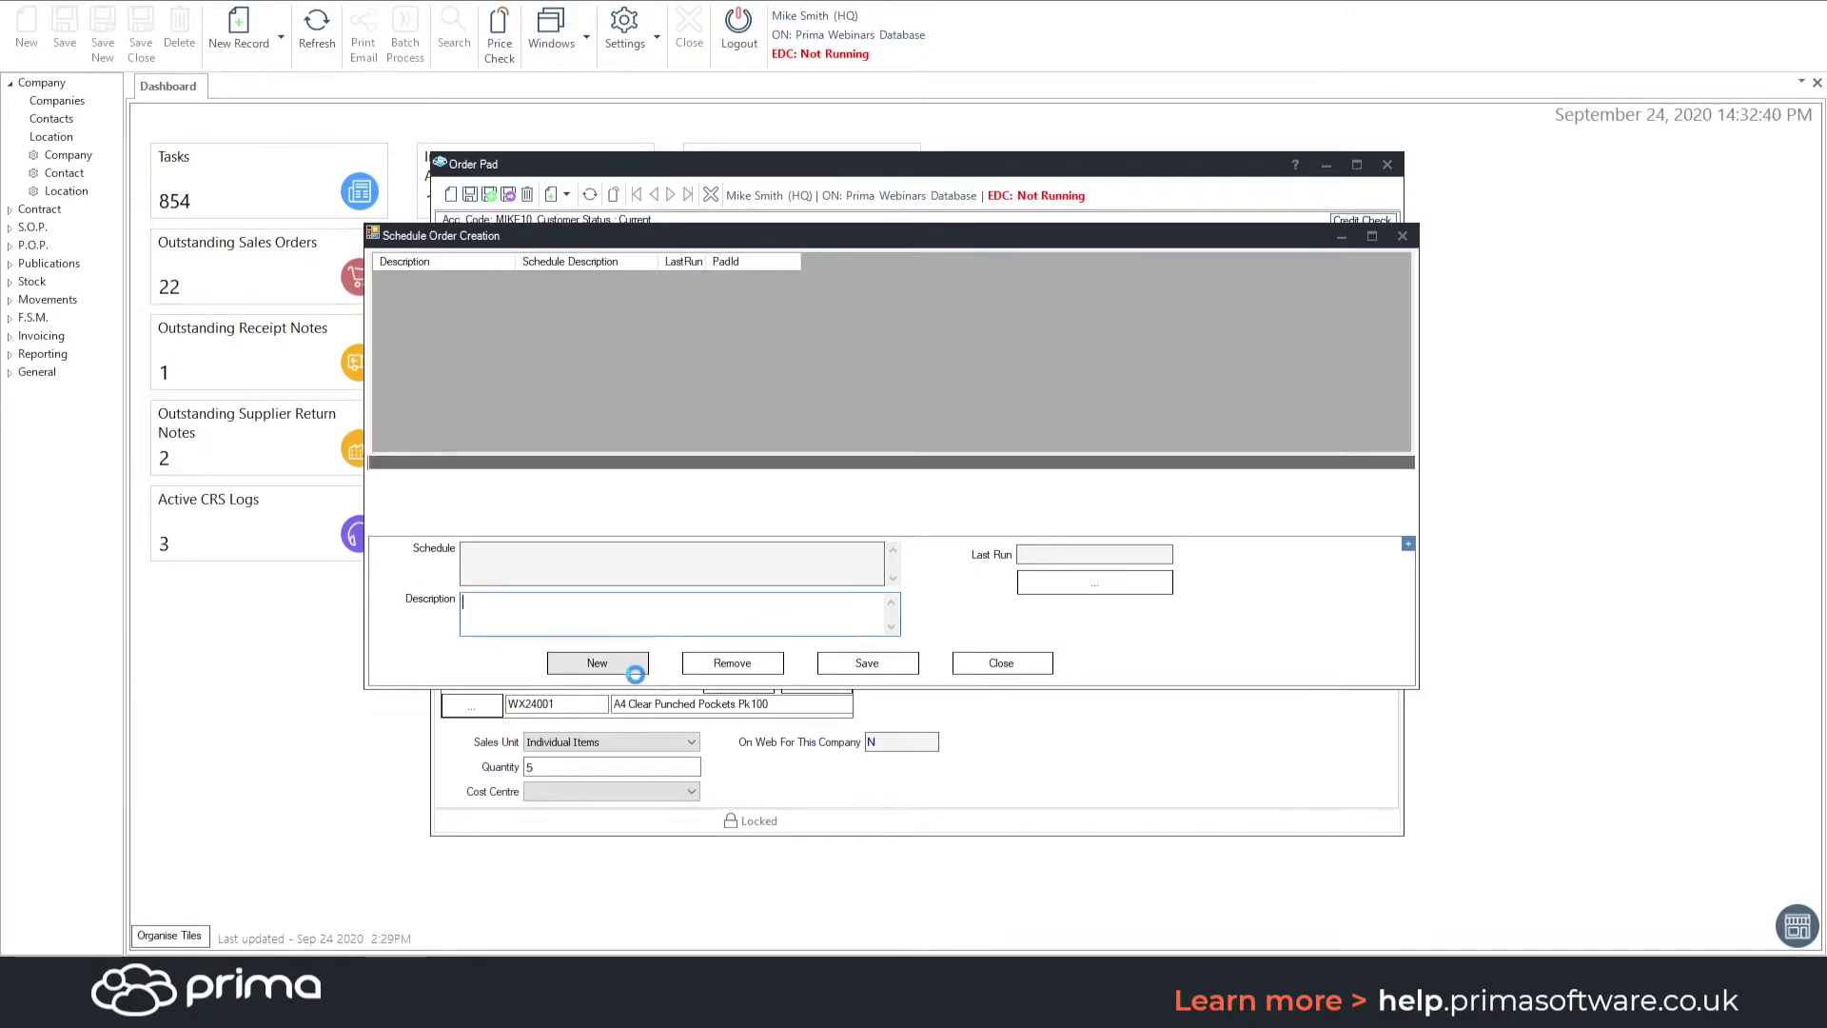
type("weekley o")
key("BackSpace")
key("BackSpace")
type("y or")
left_click(867, 662)
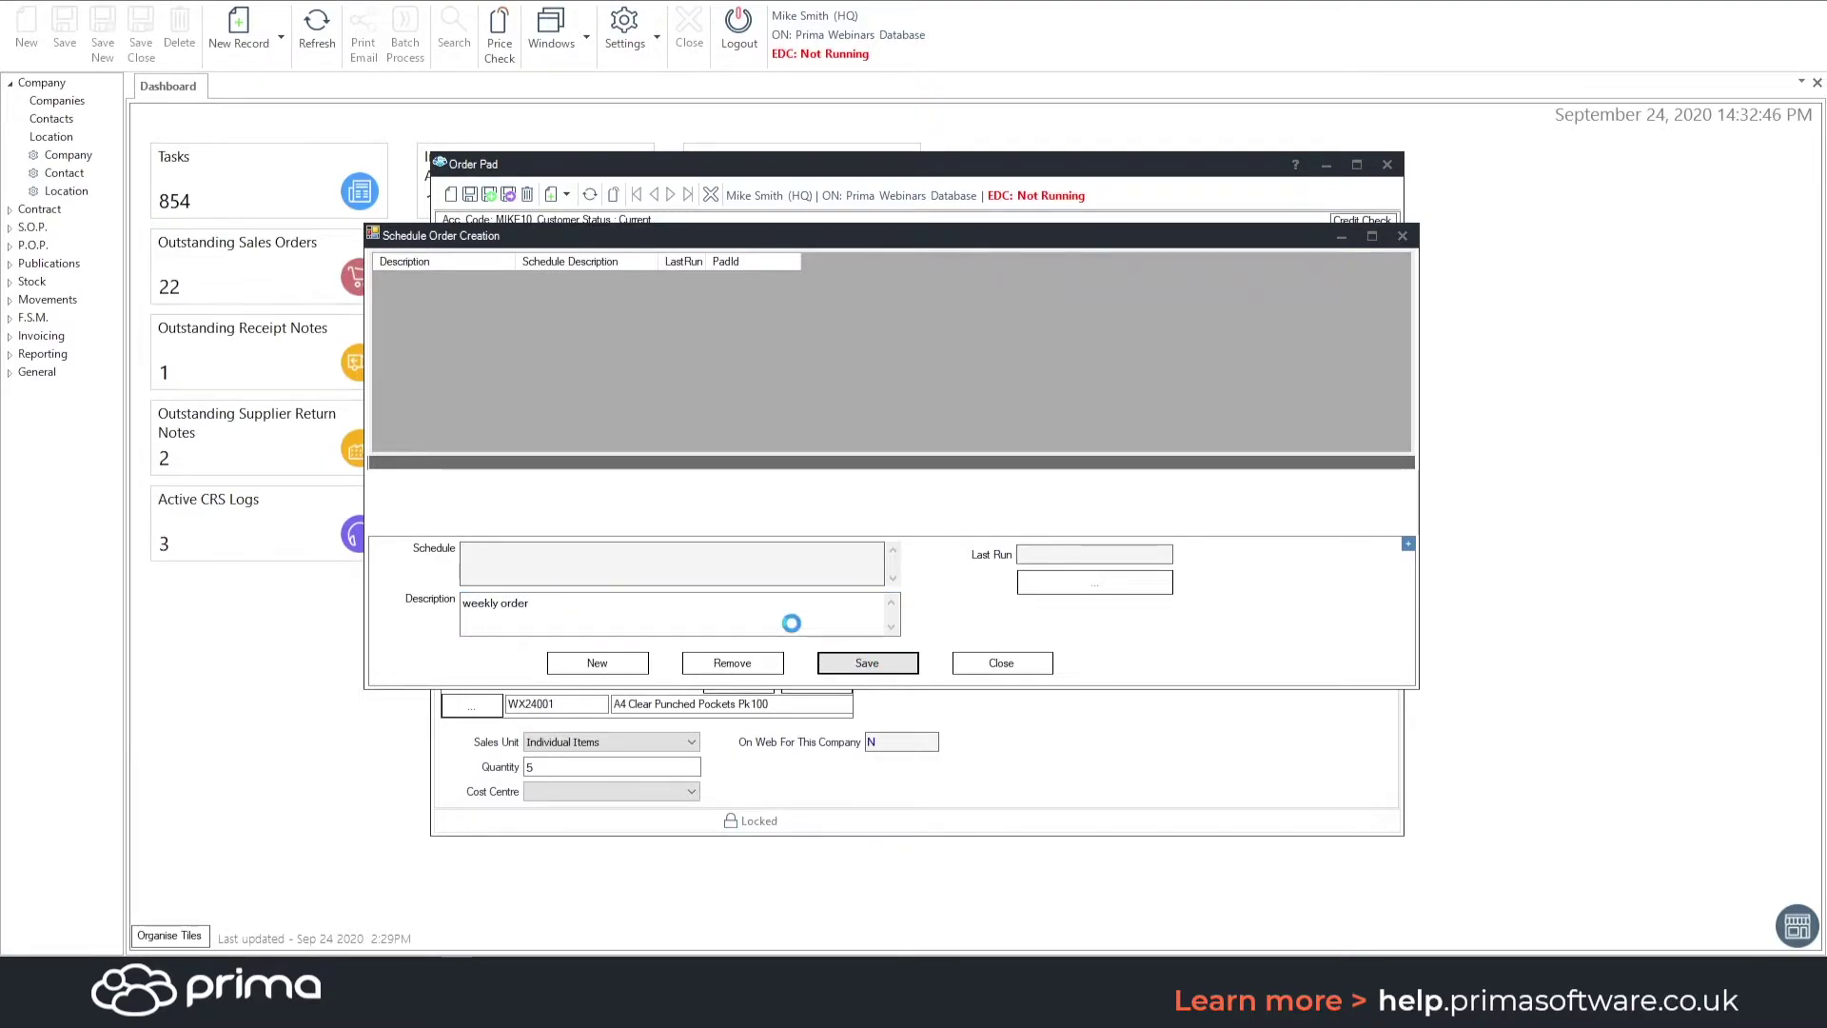
- Restrict the weekly order's recurrence to Monday by clearing Tuesday, Wednesday, Thursday and Friday
left_click(1101, 584)
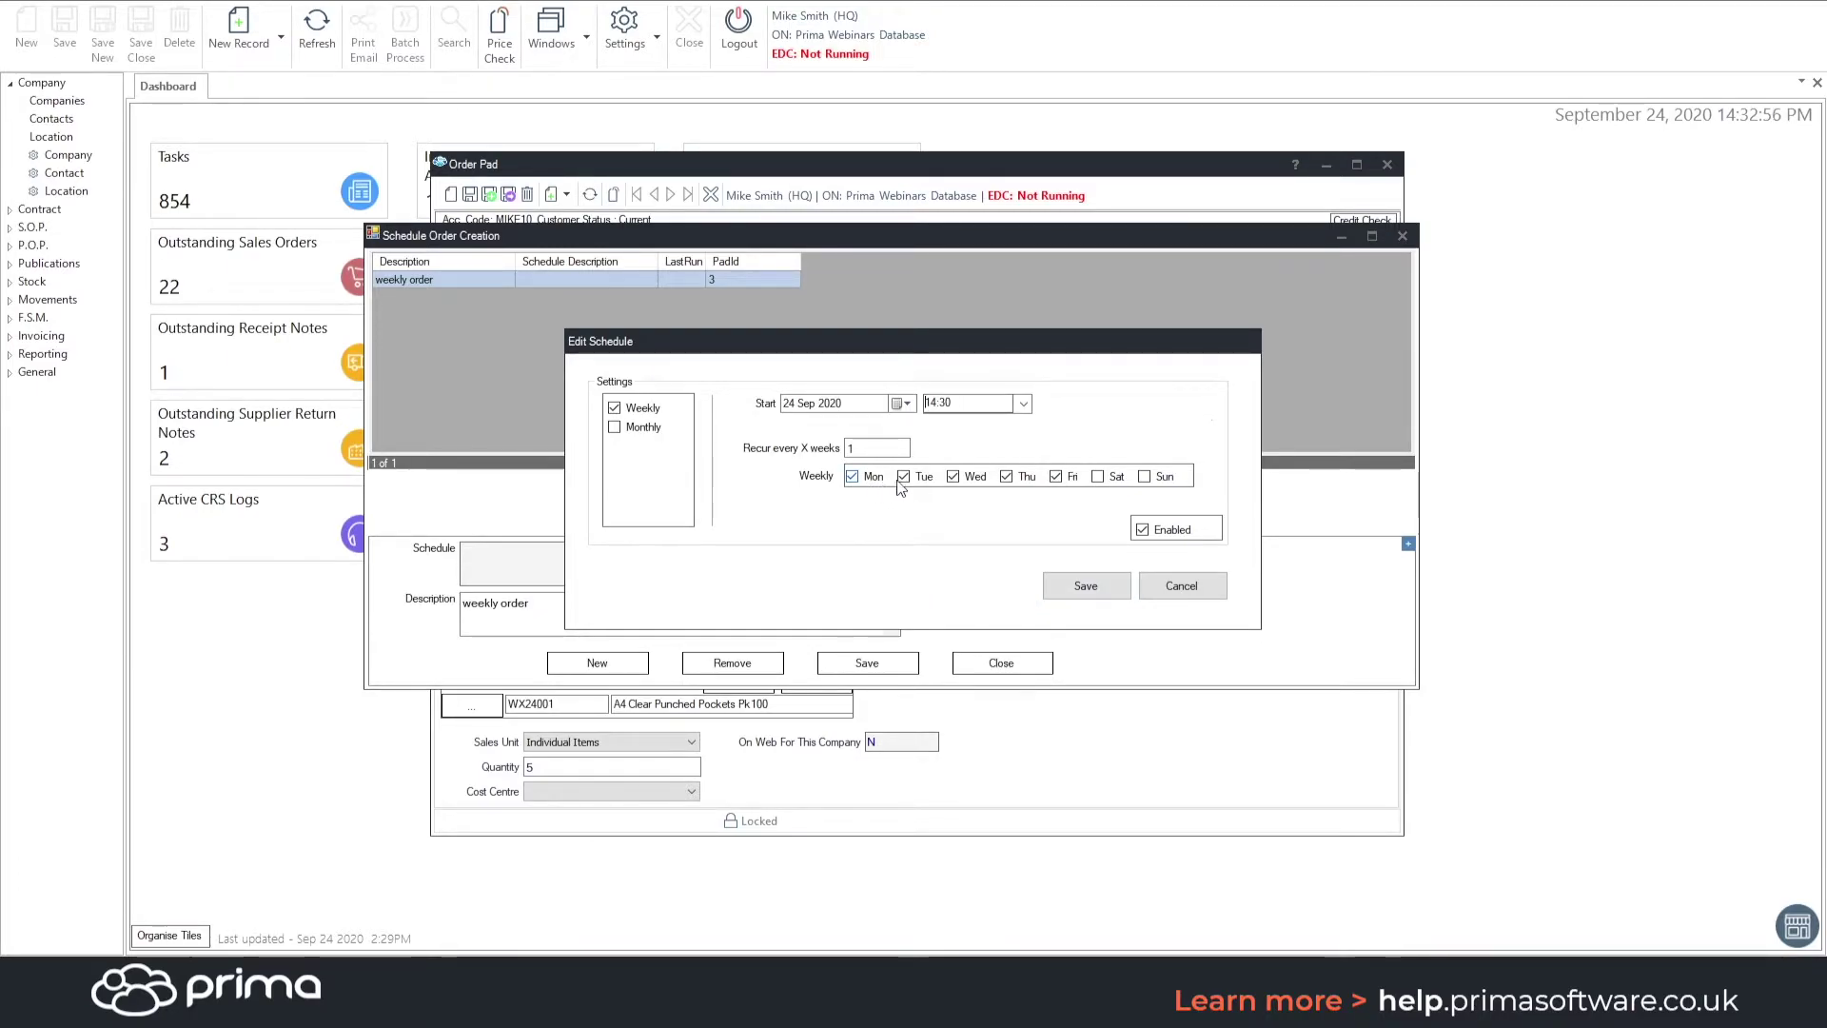
left_click(903, 476)
left_click(952, 476)
left_click(1006, 475)
left_click(1056, 476)
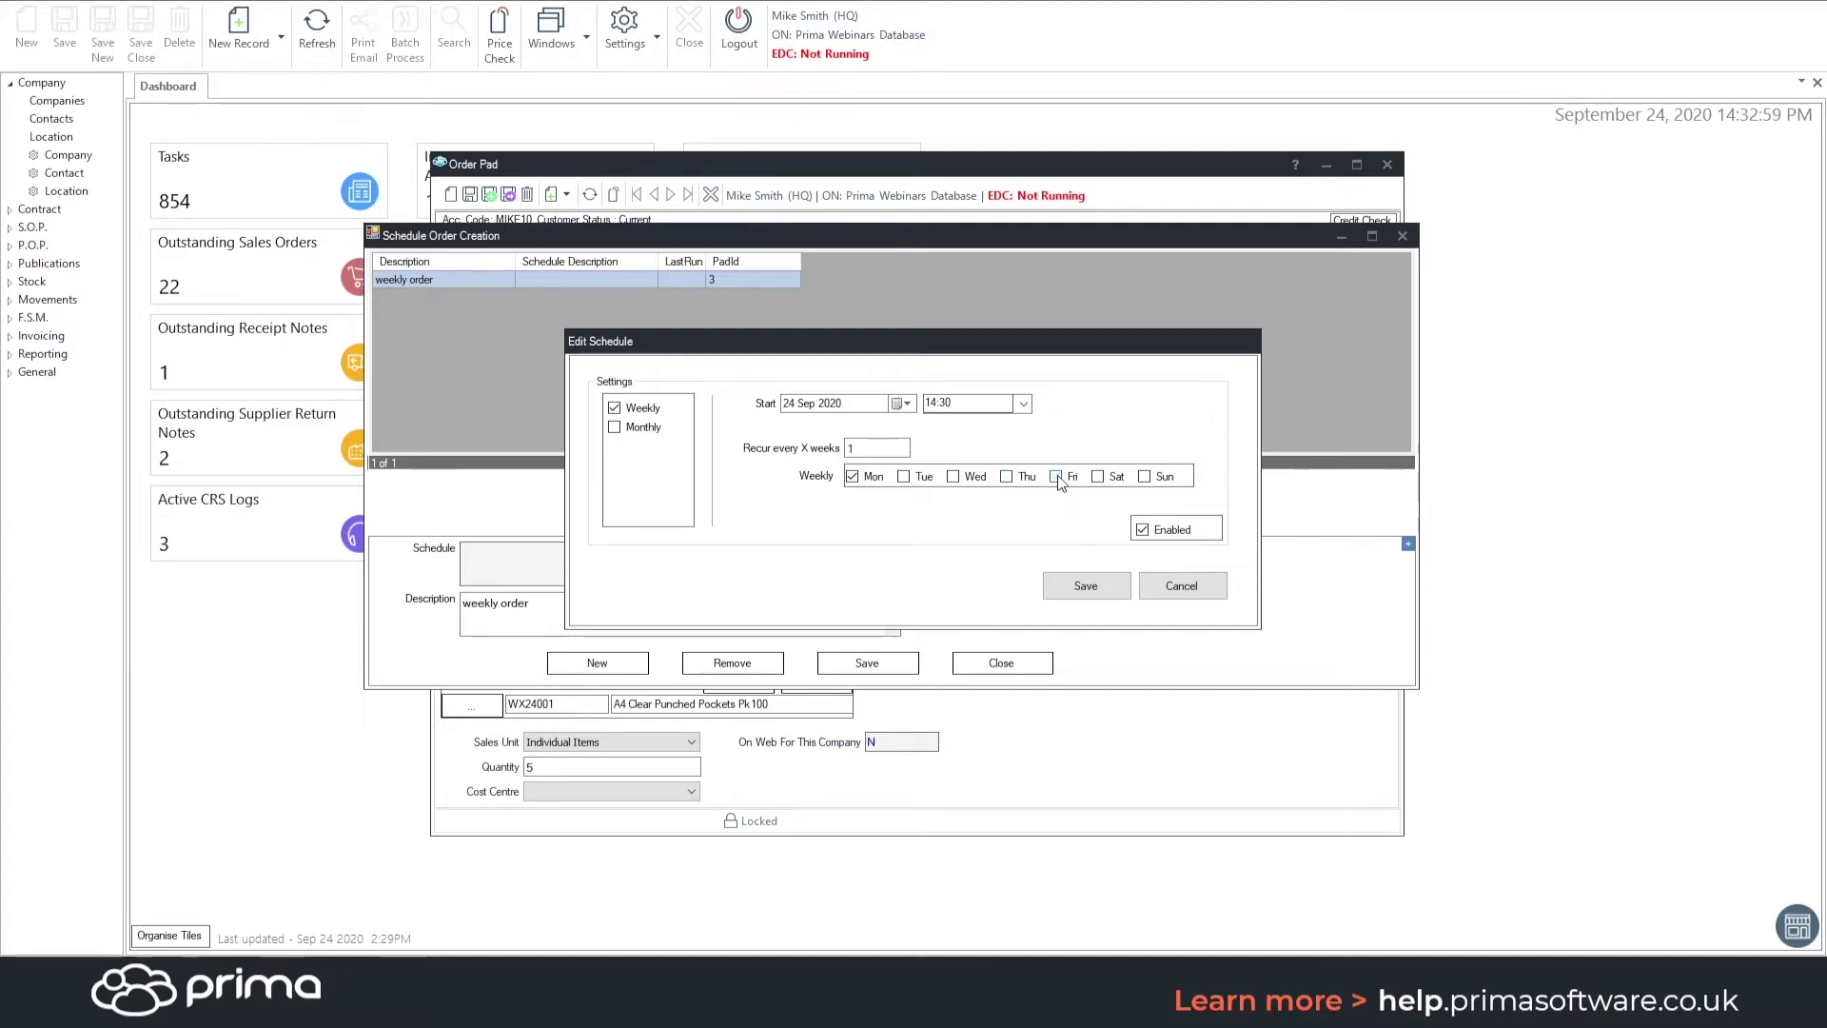
- Set the schedule's start time to 09:30, save the weekly order and close its scheduling window
left_click(1023, 403)
scroll(975, 486, "up", 4)
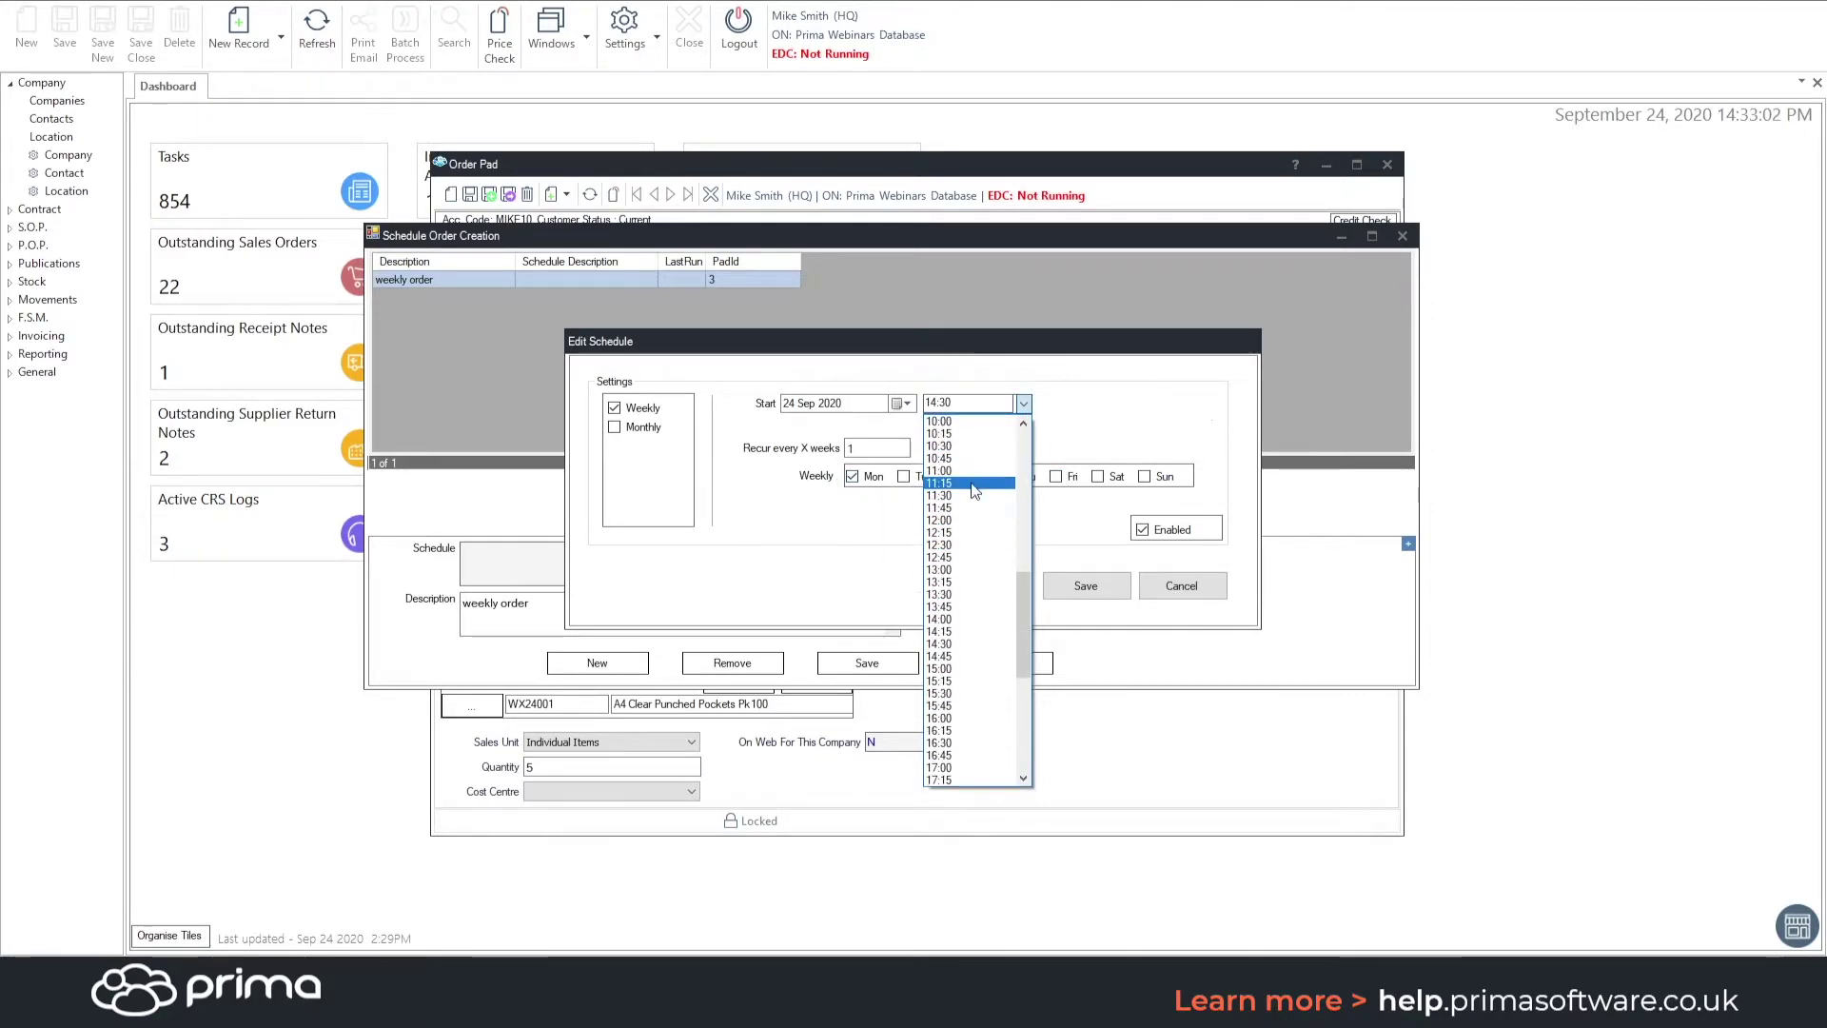
left_click(951, 434)
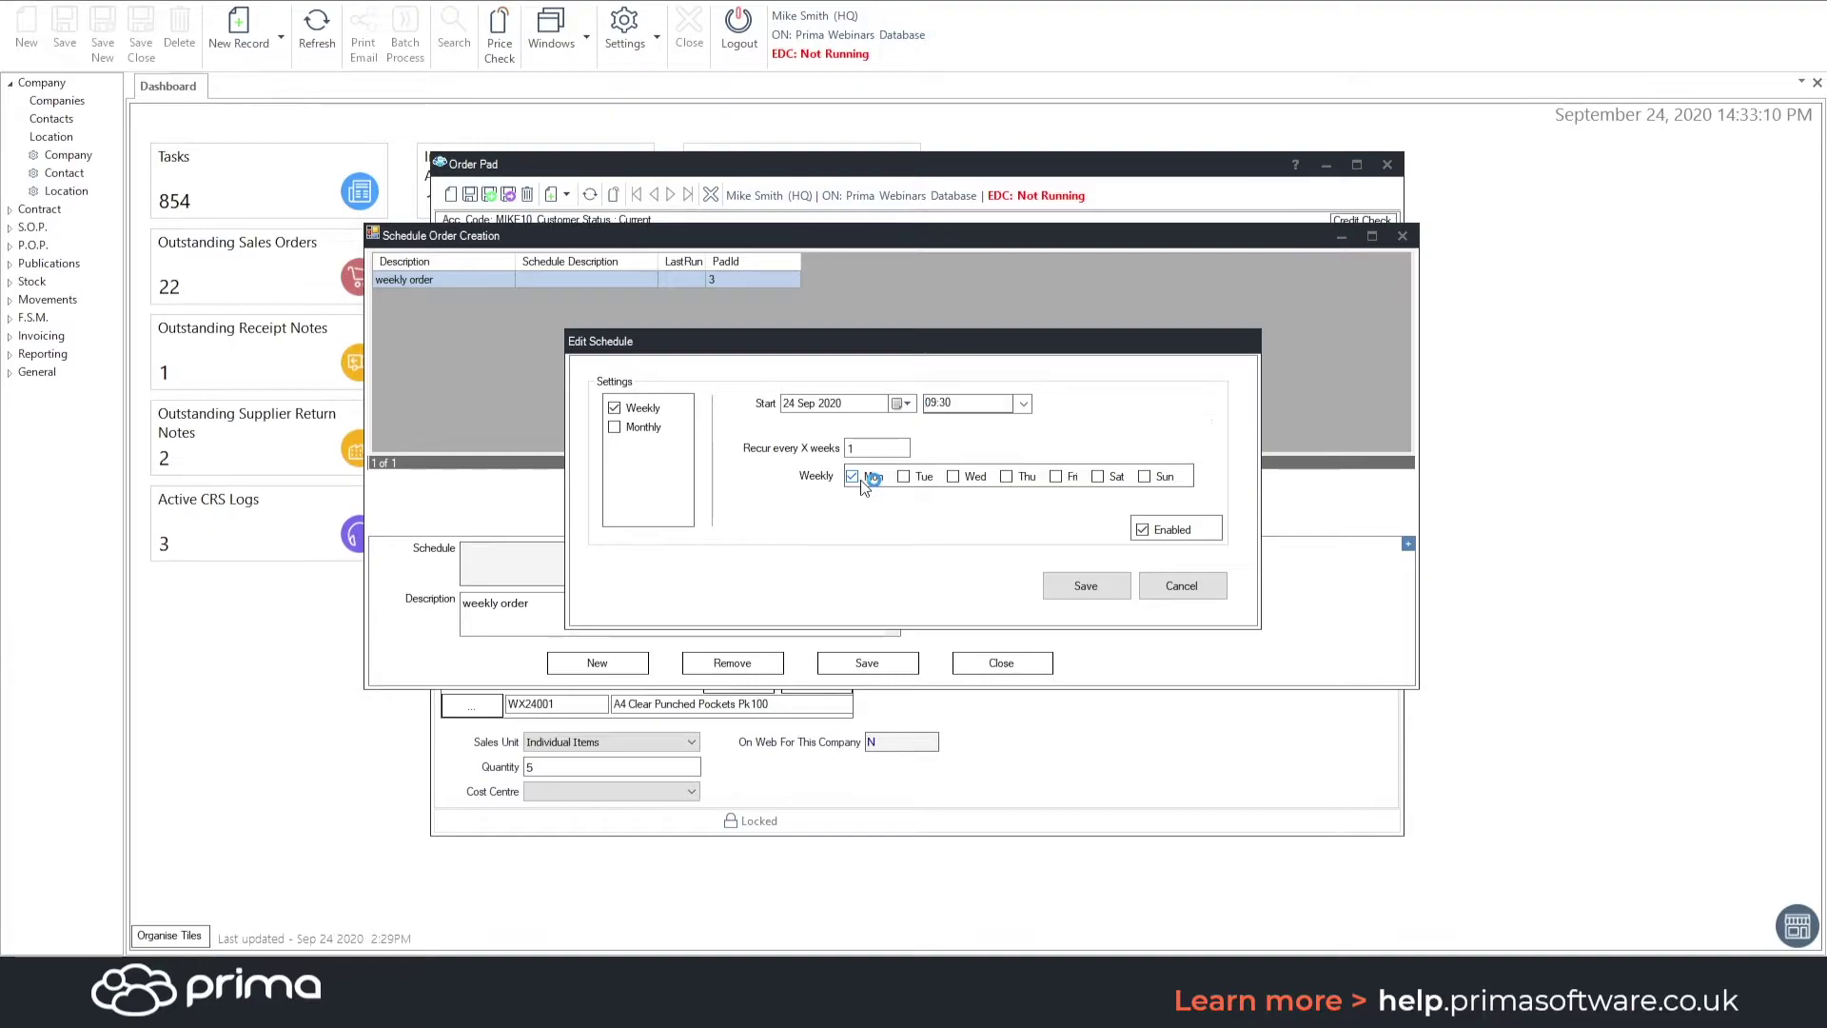
left_click(1116, 588)
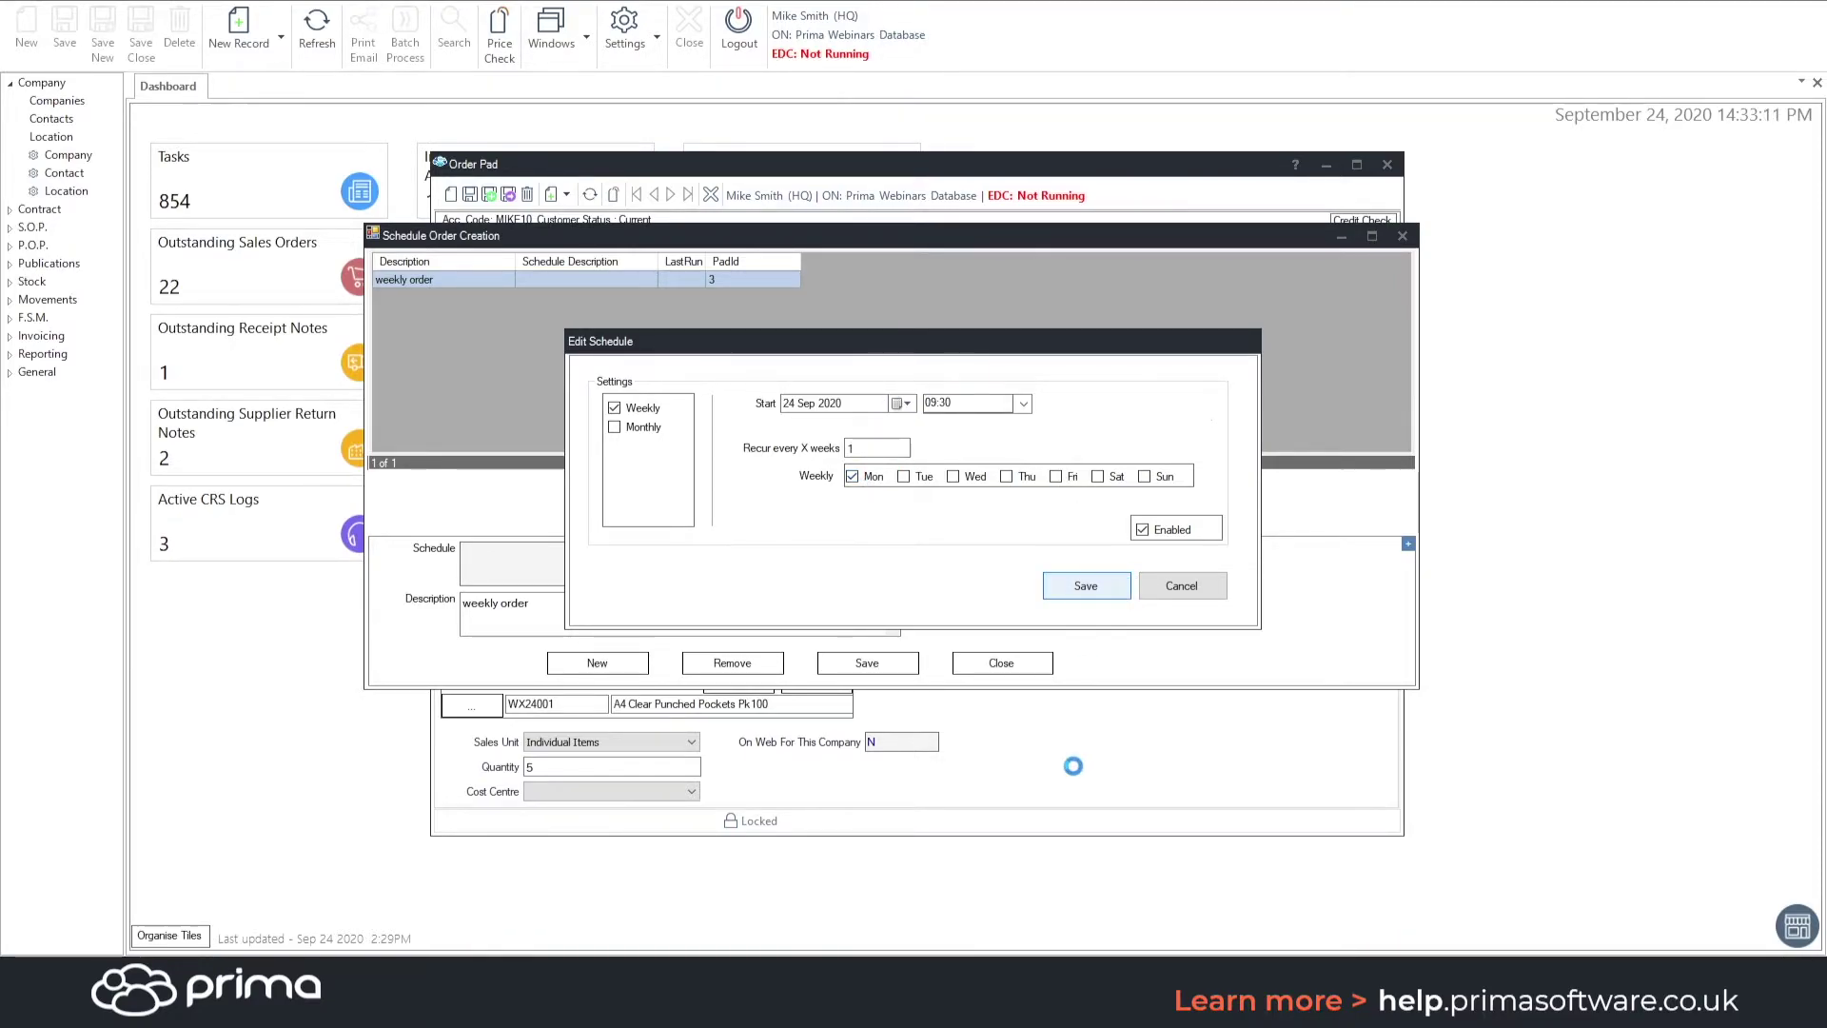
left_click(867, 661)
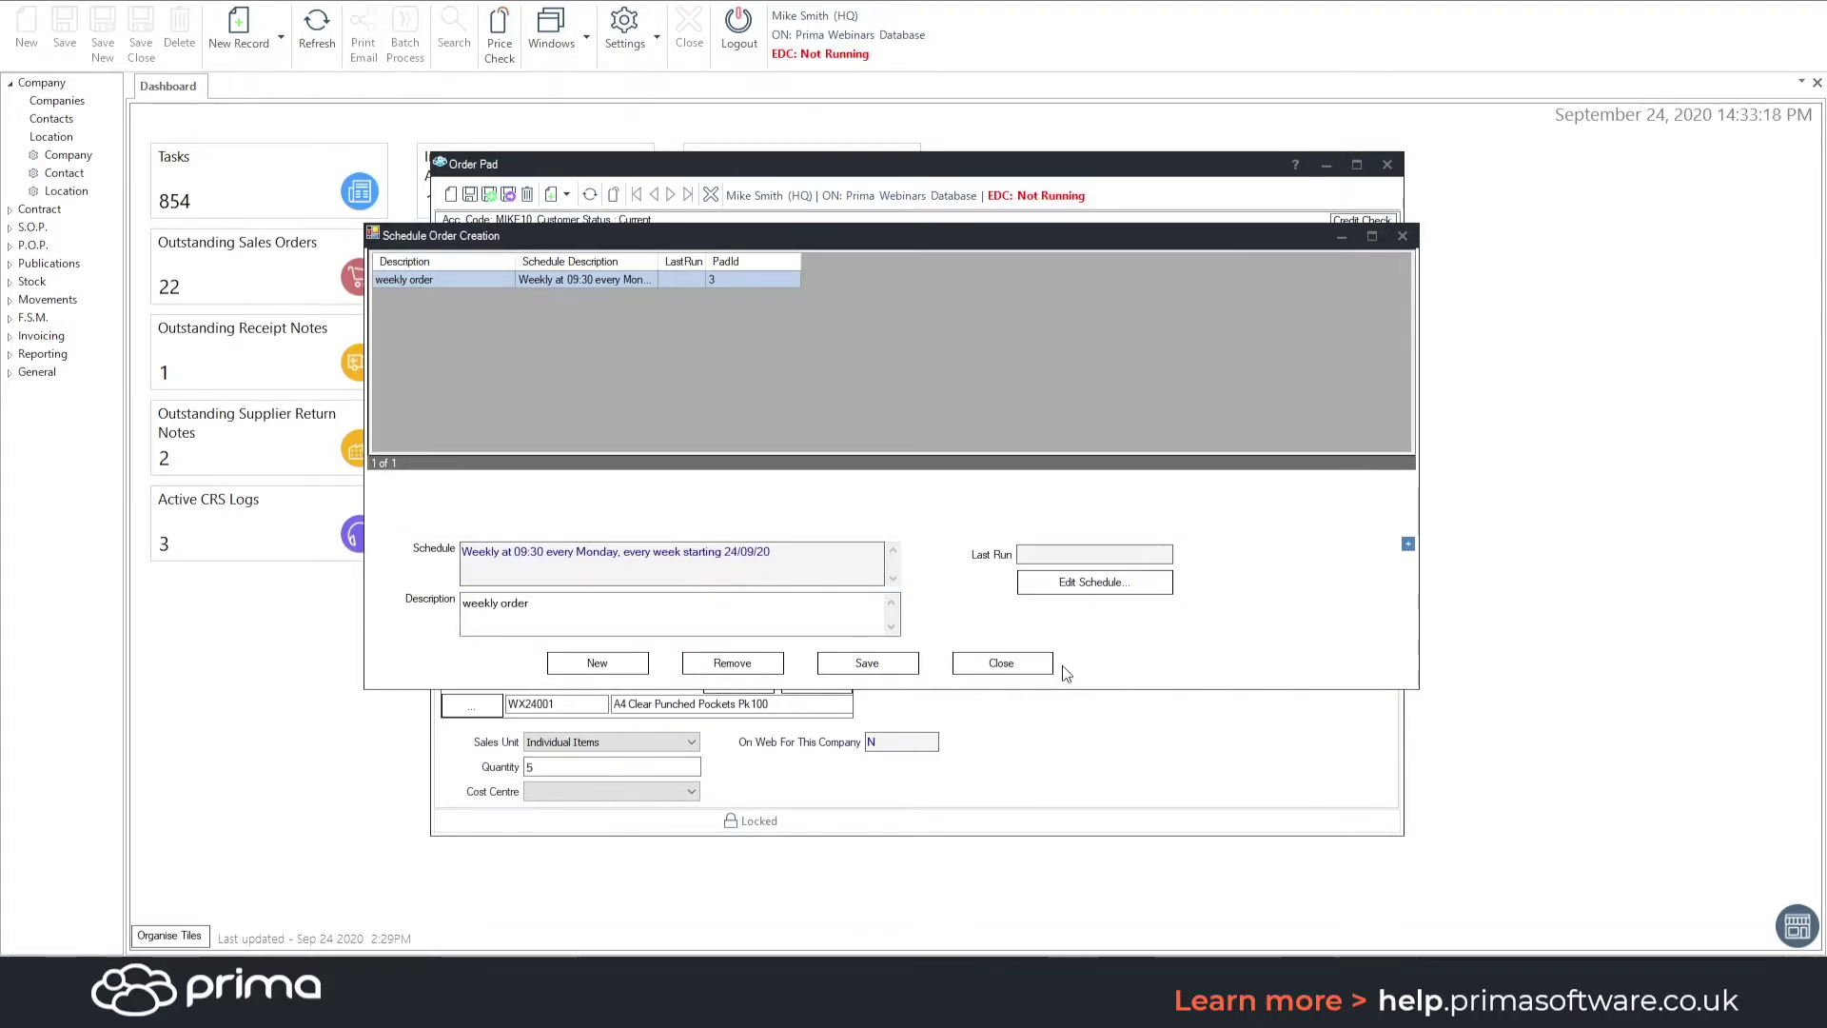
left_click(1012, 666)
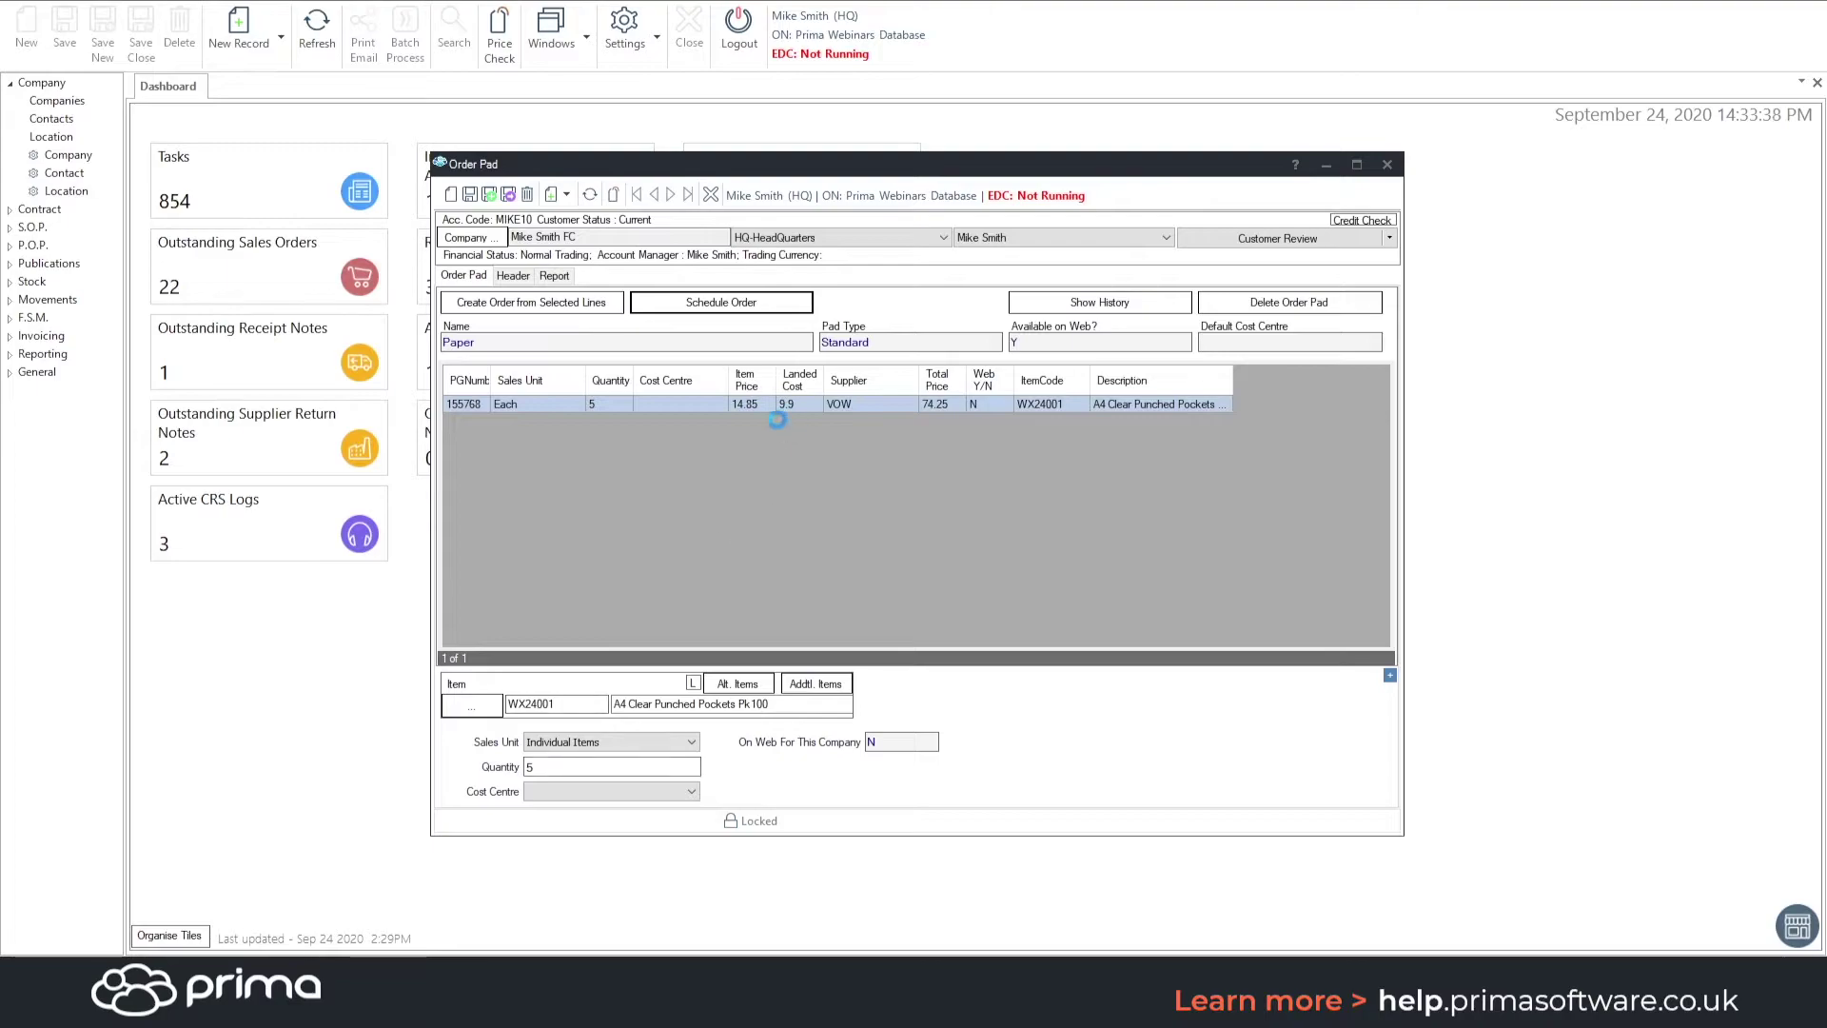
- Open the EDC settings in Database Administration and select the Generate Orders from Order Pads job
left_click(838, 324)
left_click(837, 411)
left_click(1110, 402)
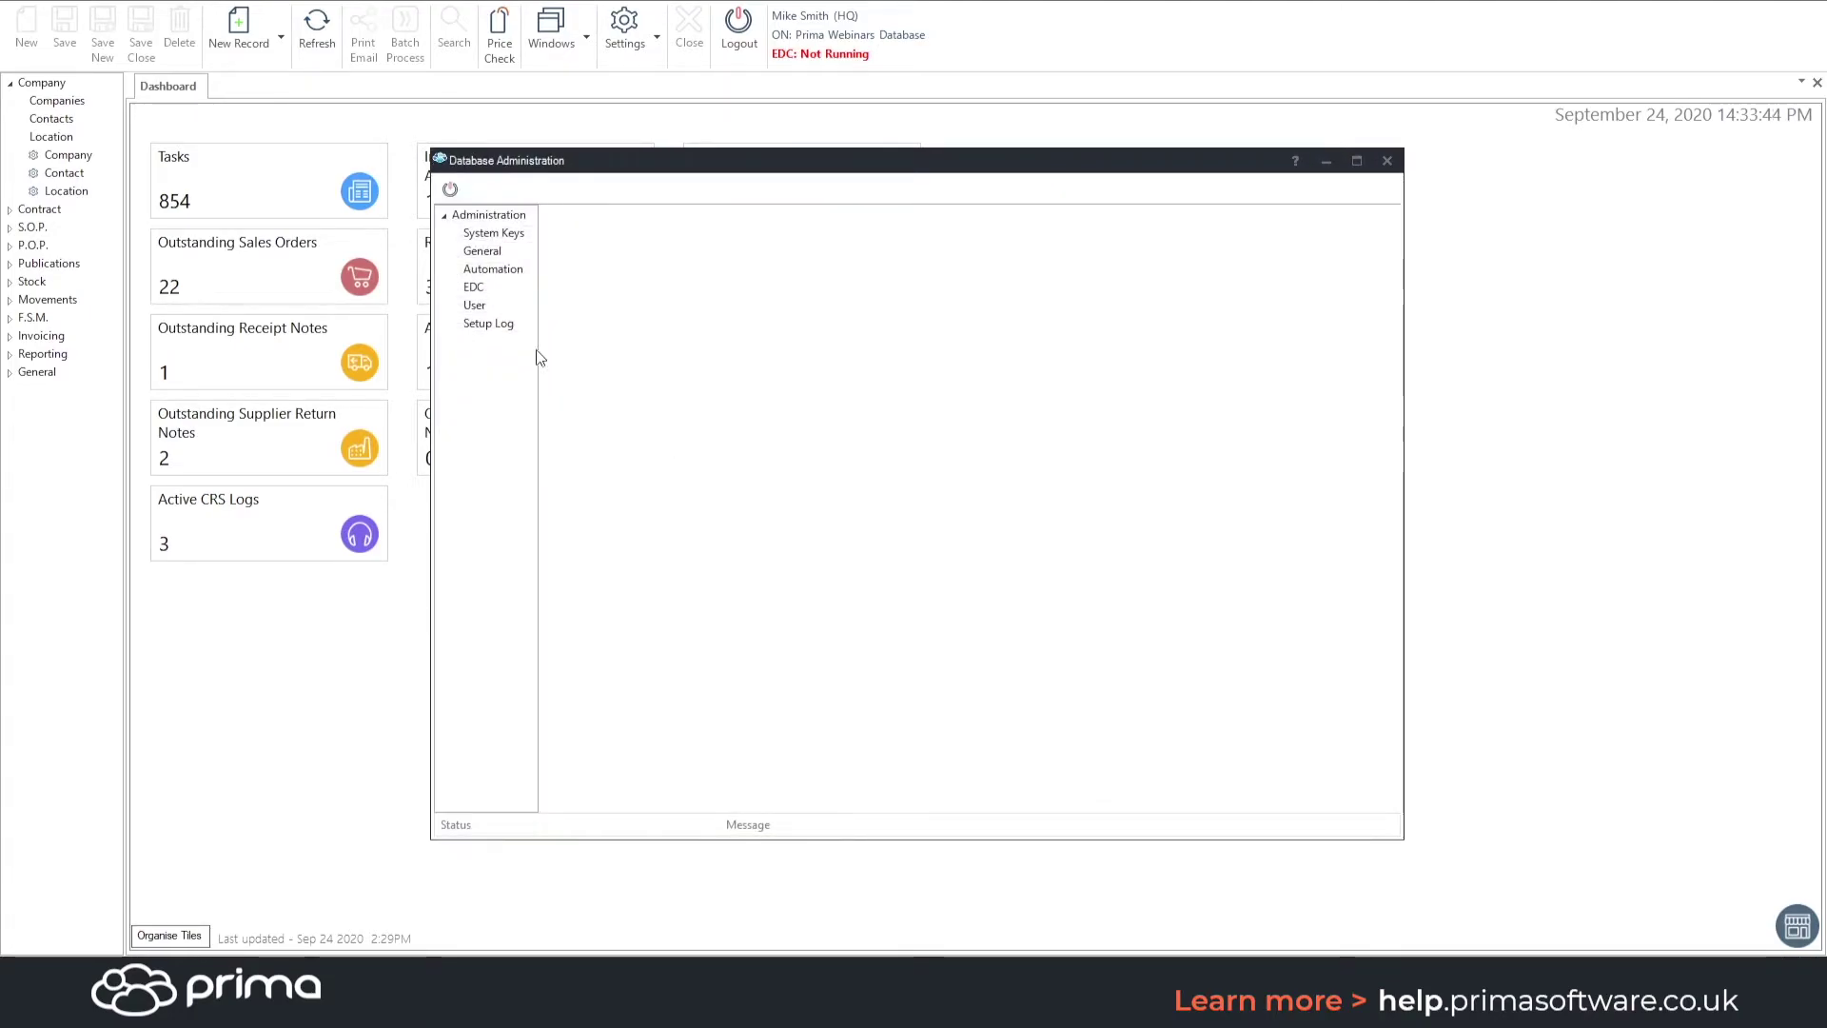
left_click(492, 291)
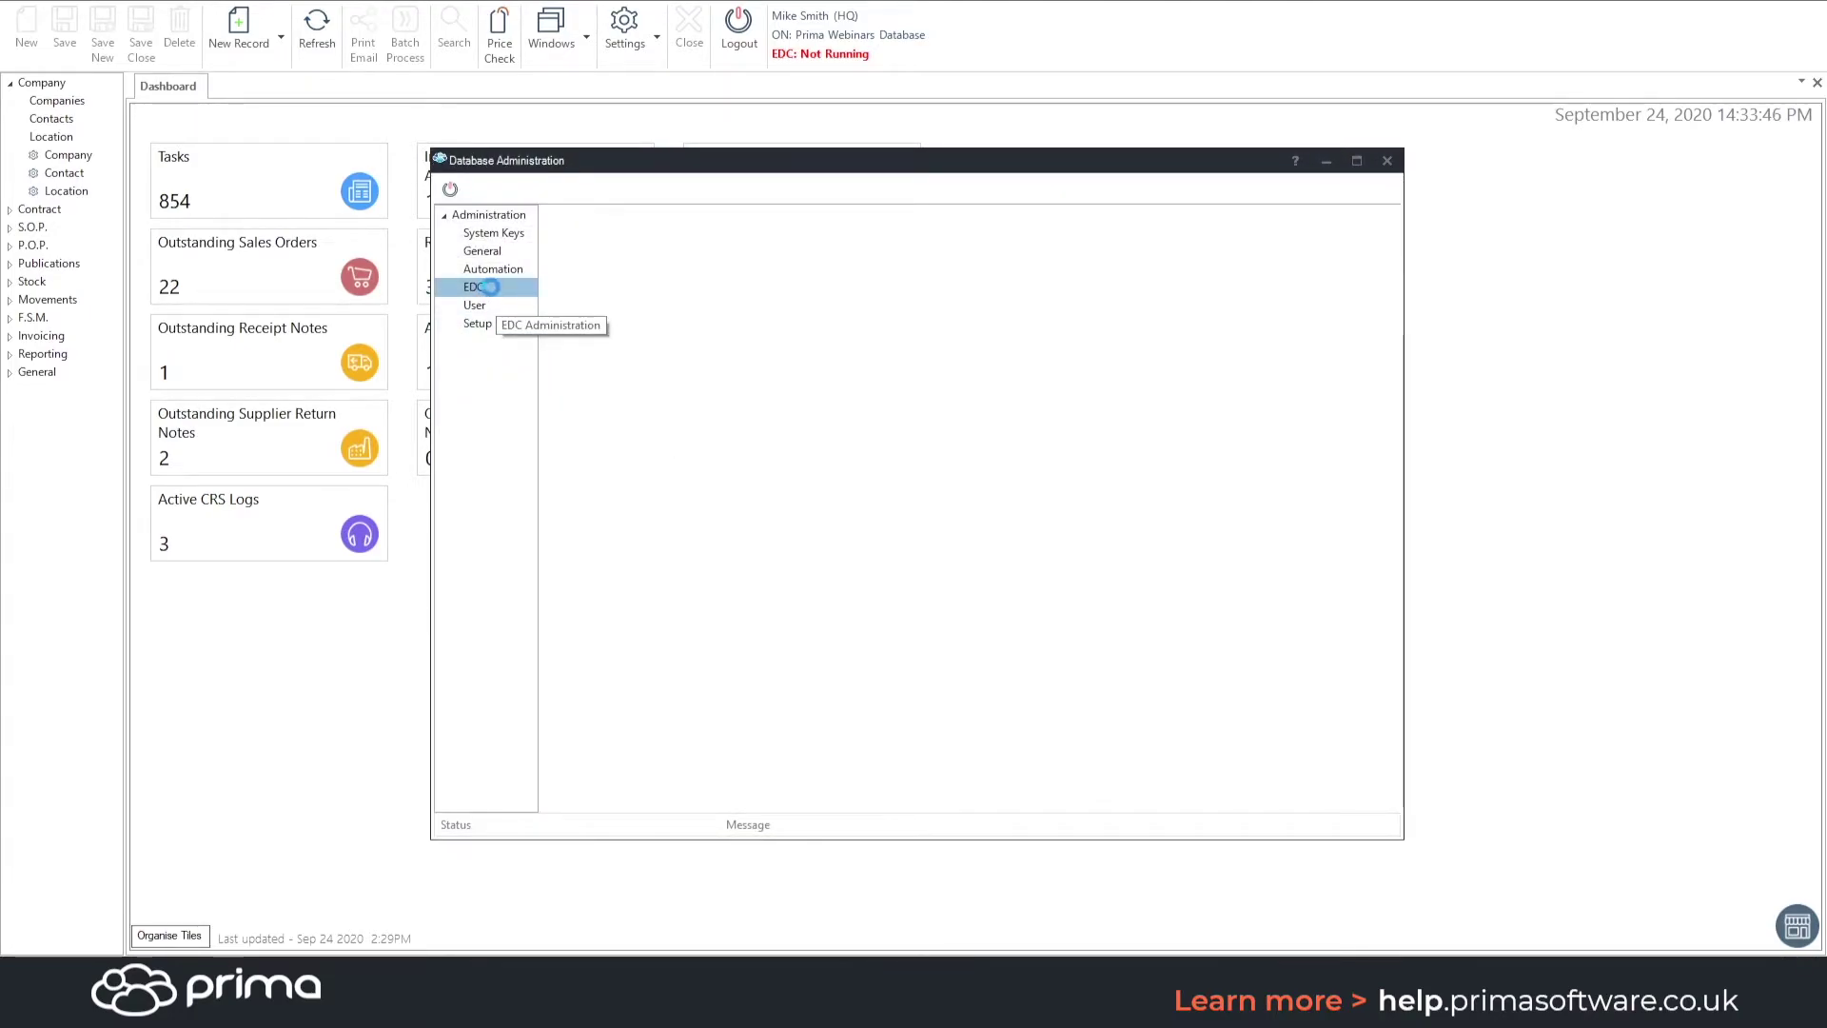
left_click(658, 370)
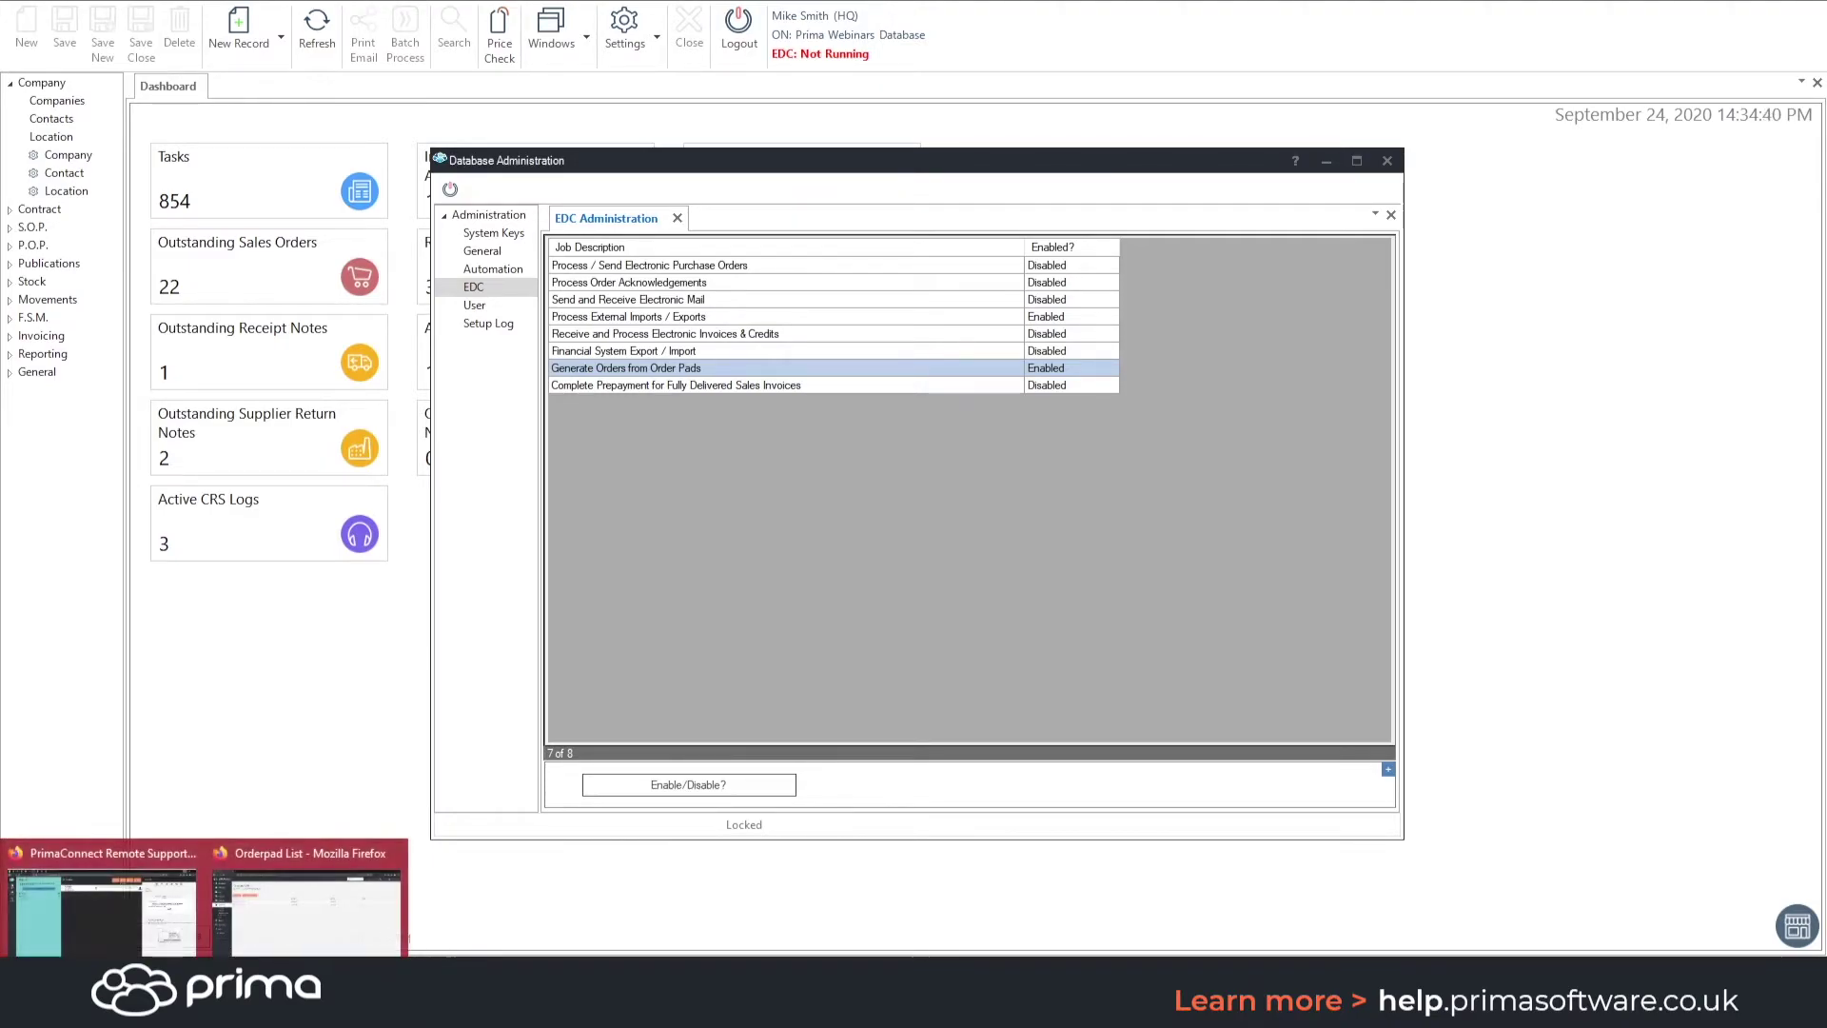
- Switch to the Orderpad List in Firefox, download the template CSV and open it in Excel
left_click(340, 923)
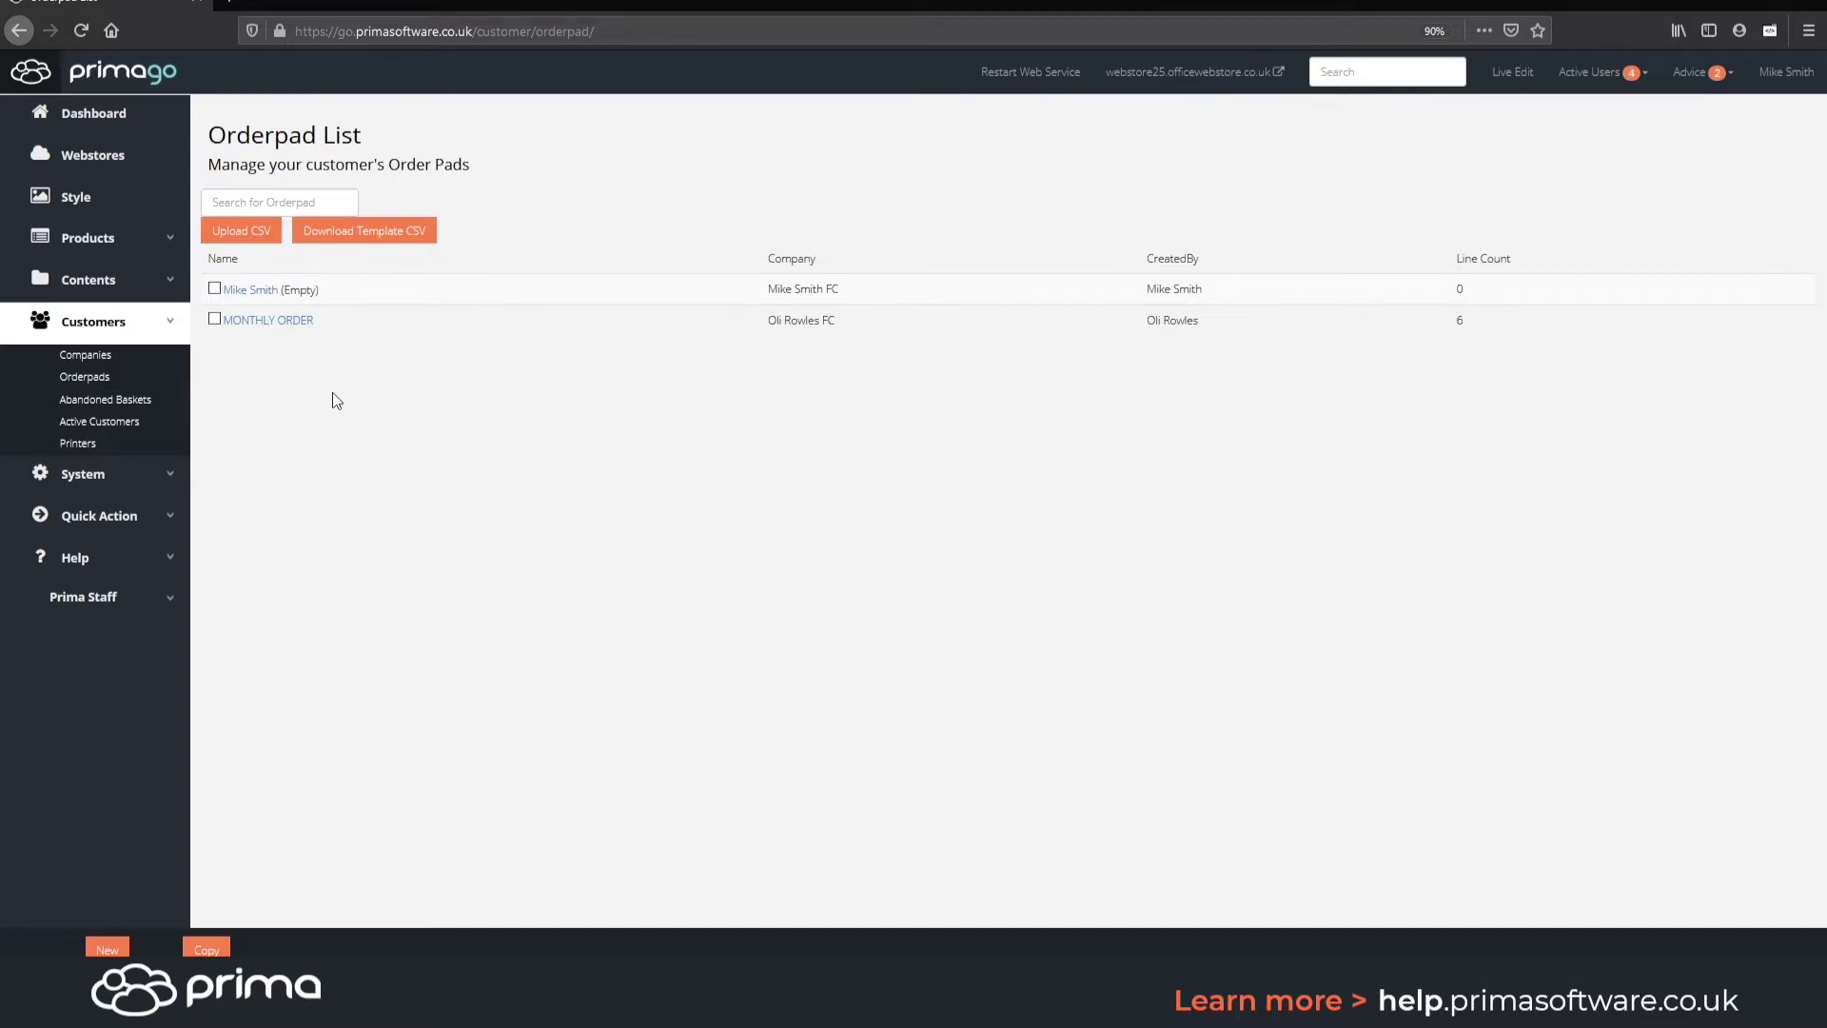
left_click(386, 236)
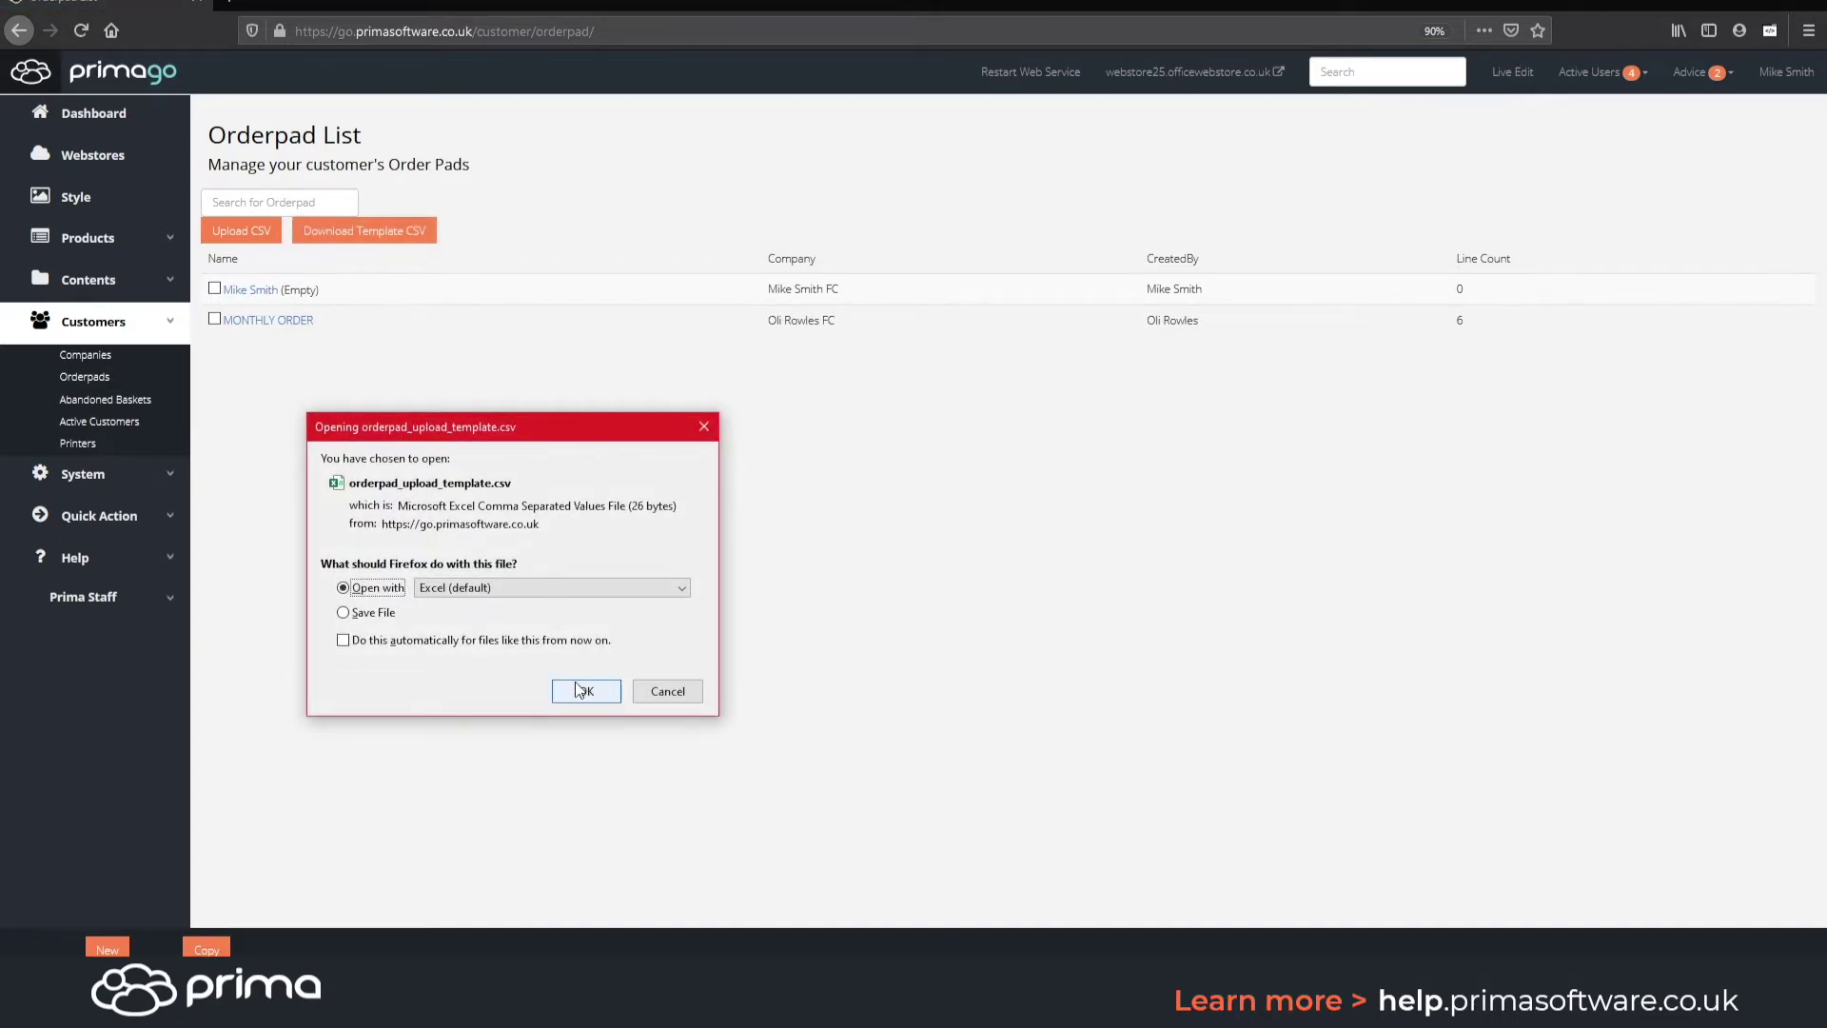
left_click(573, 690)
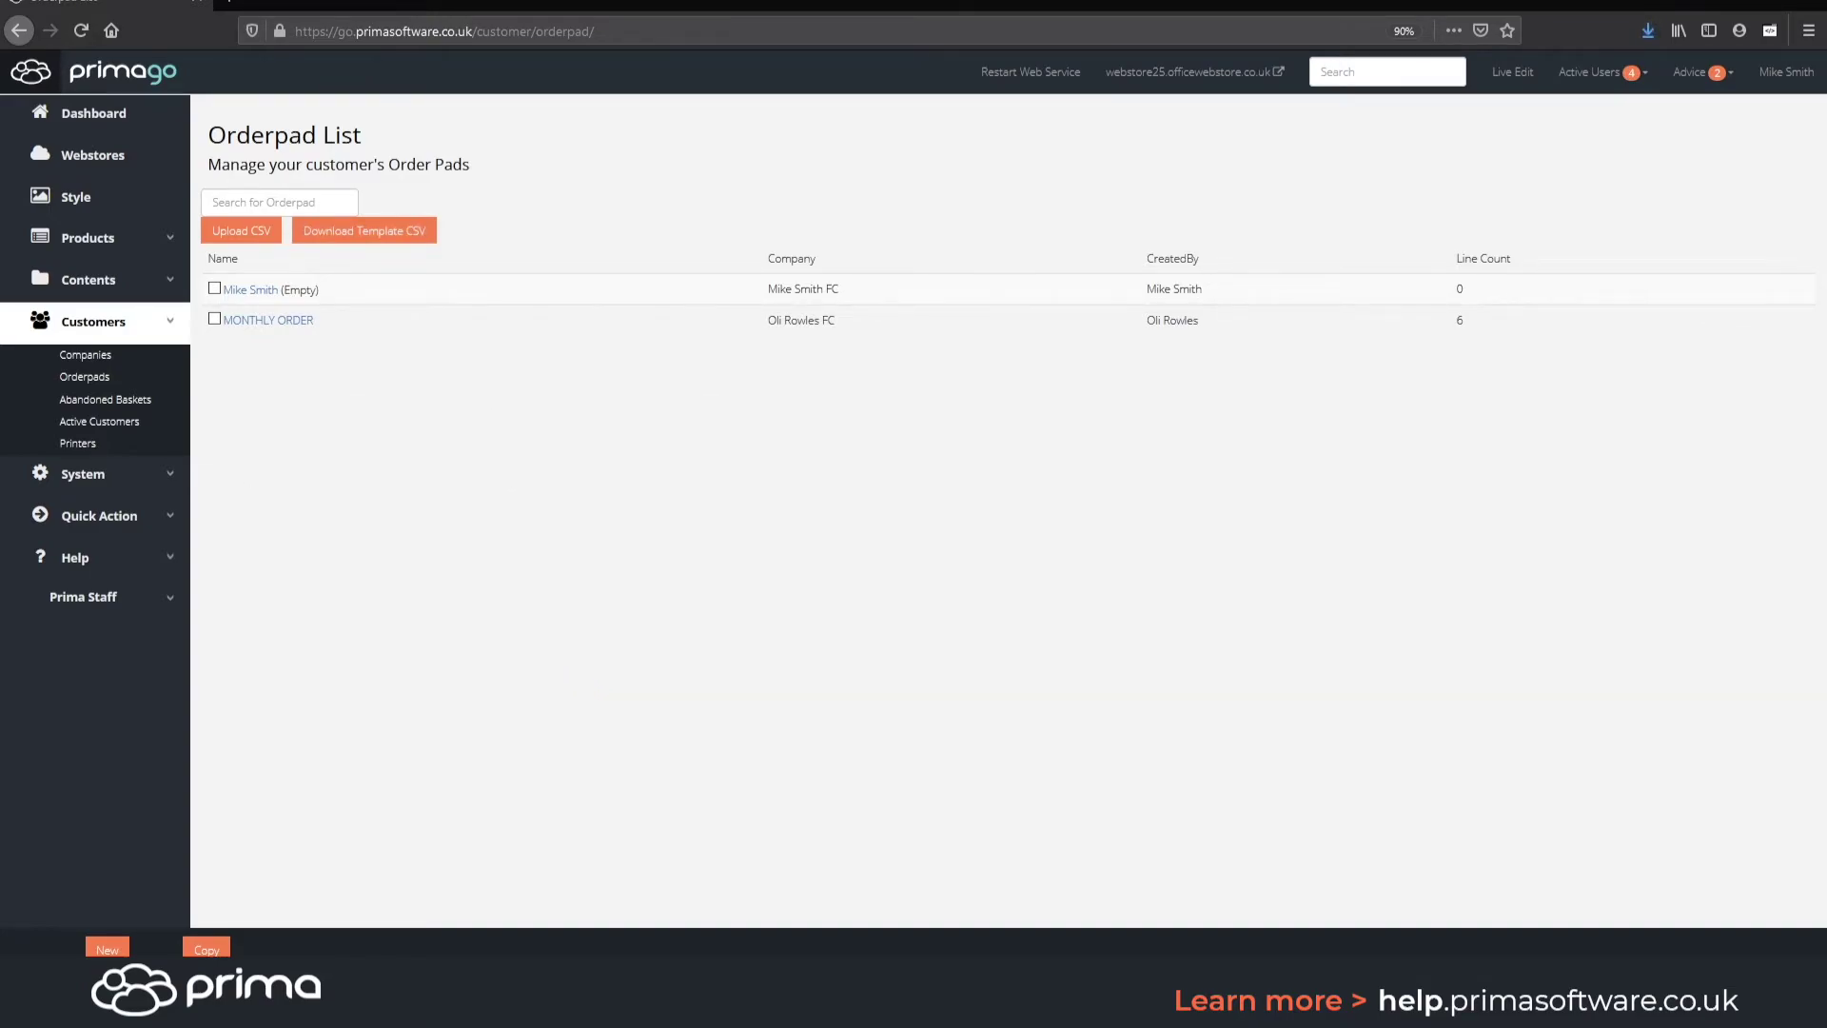
left_click_drag(28, 390, 1026, 20)
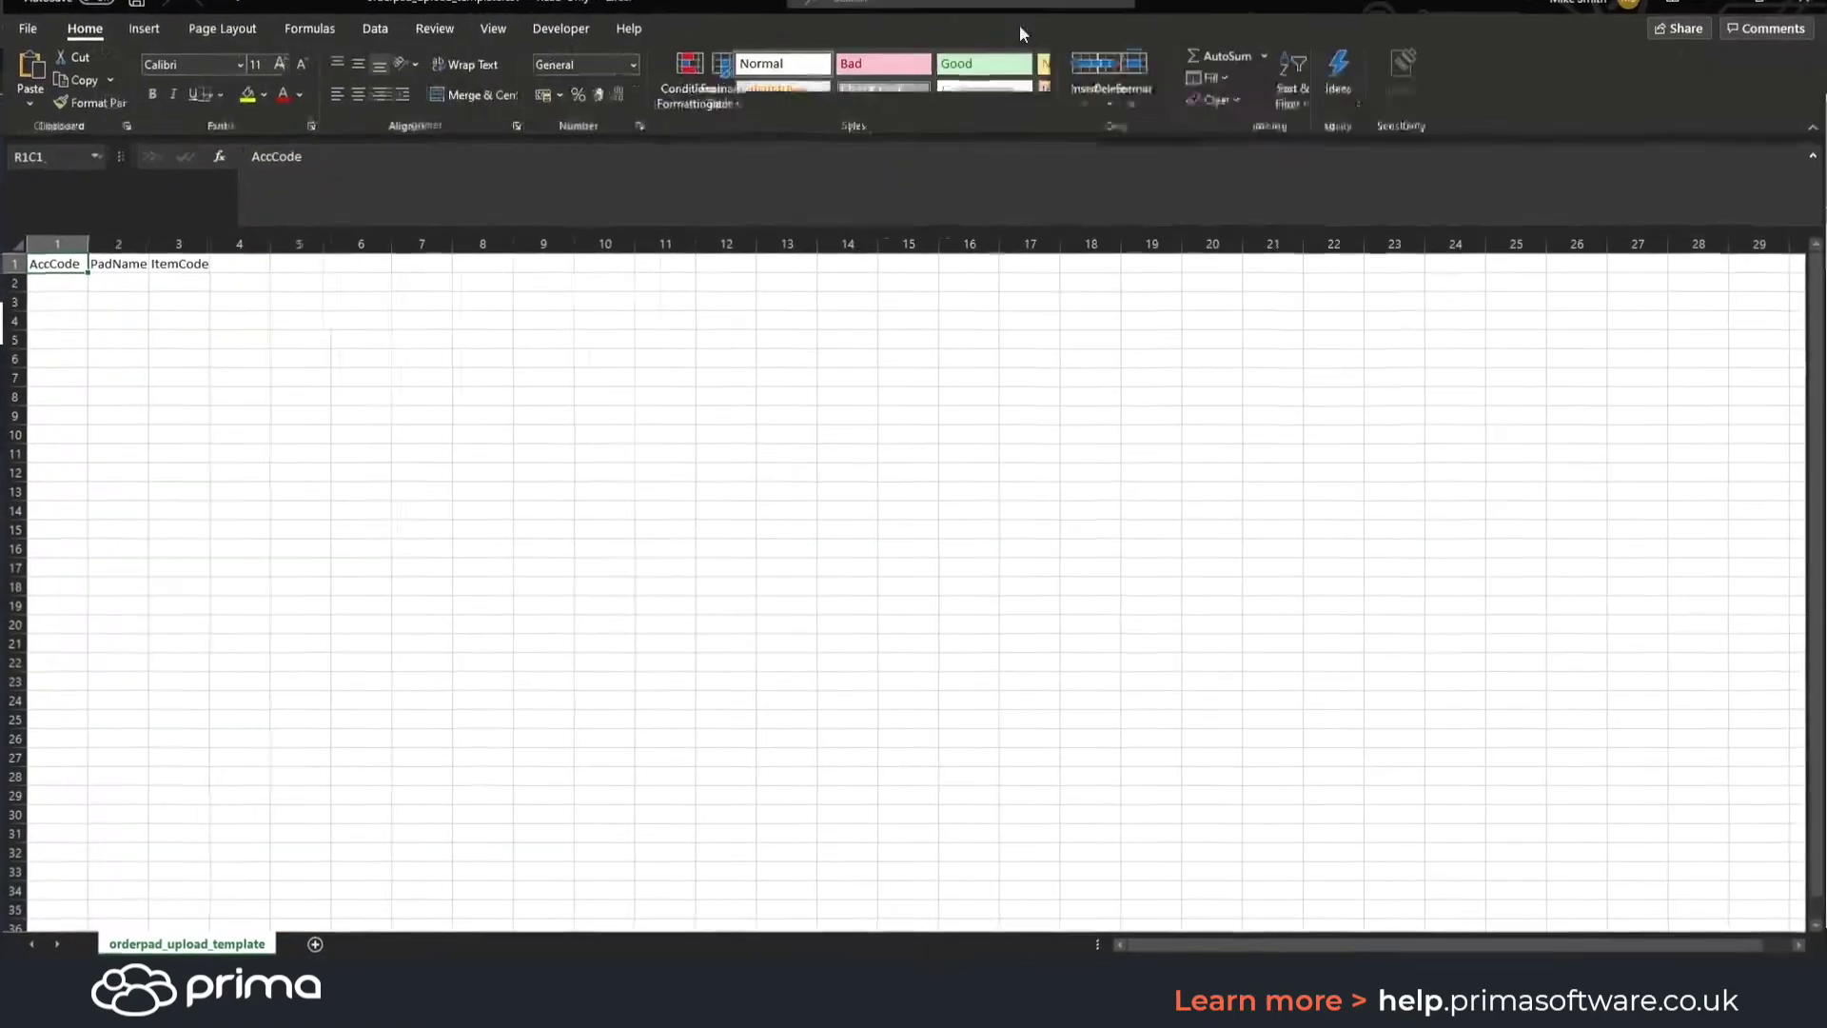
- Examine the template's AccCode, PadName and ItemCode columns and leave the spreadsheet
left_click(68, 285)
left_click(108, 286)
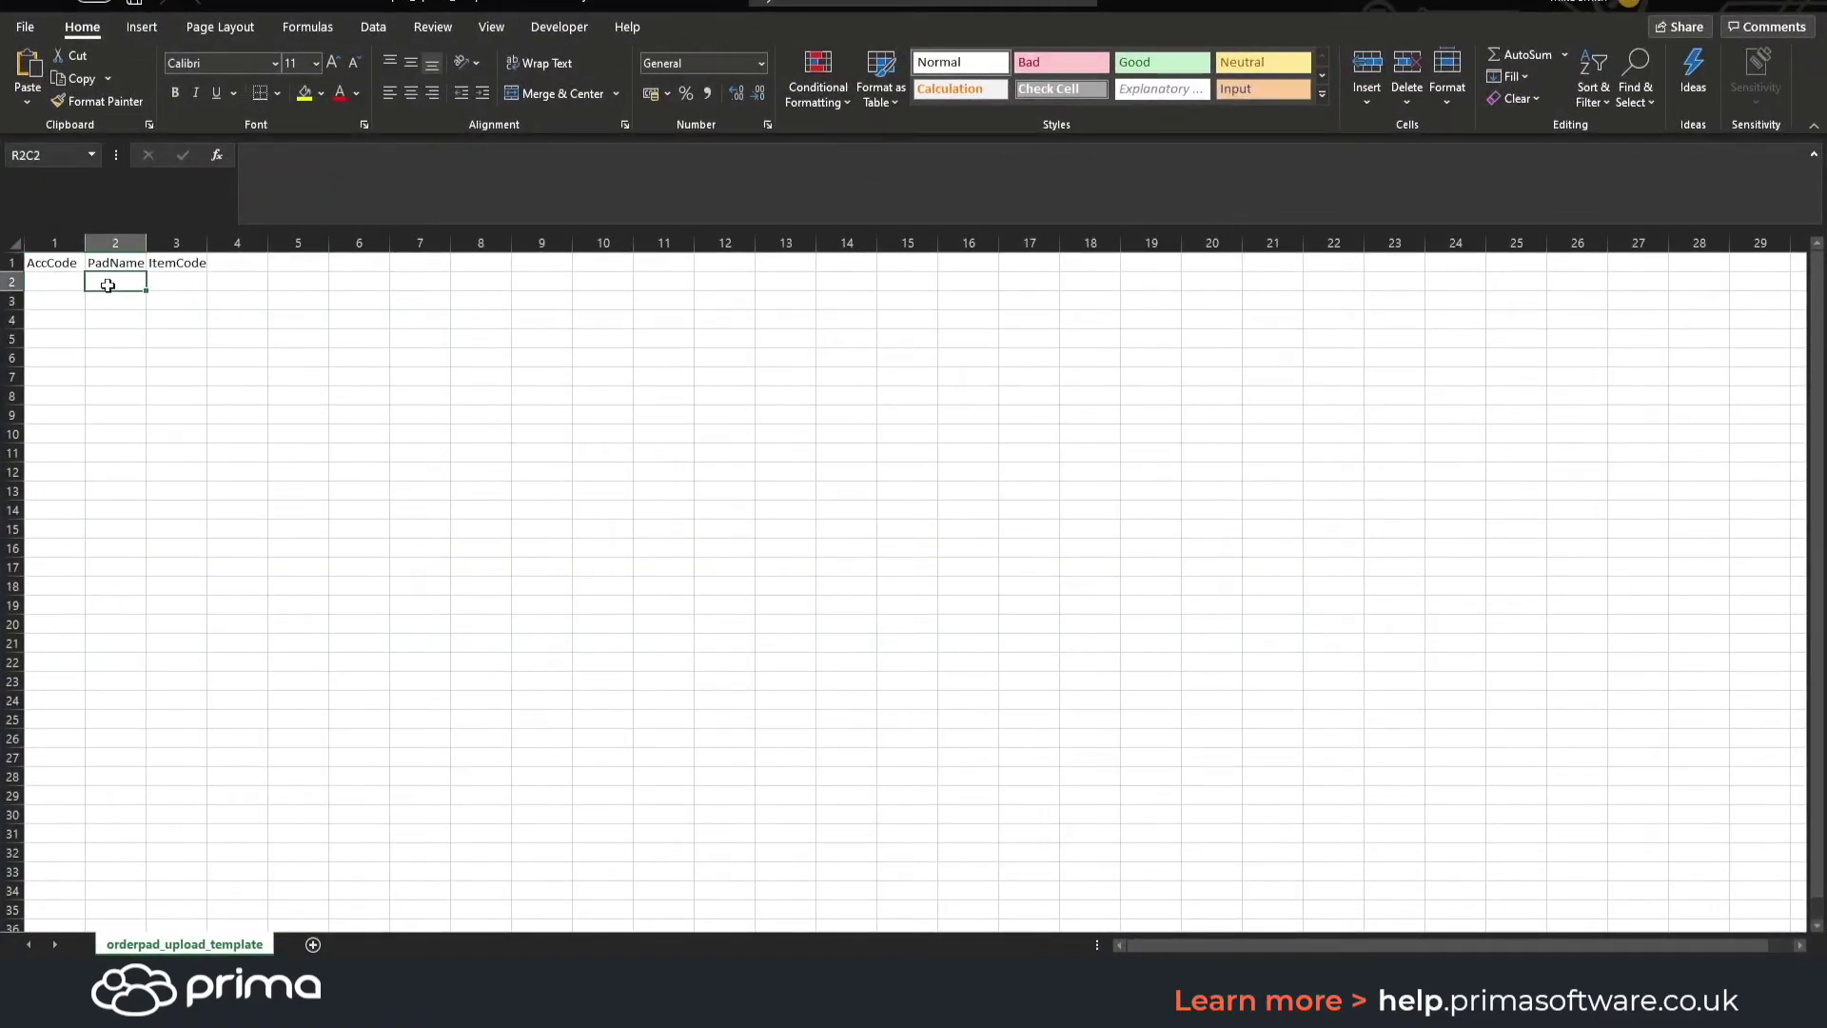
left_click(181, 283)
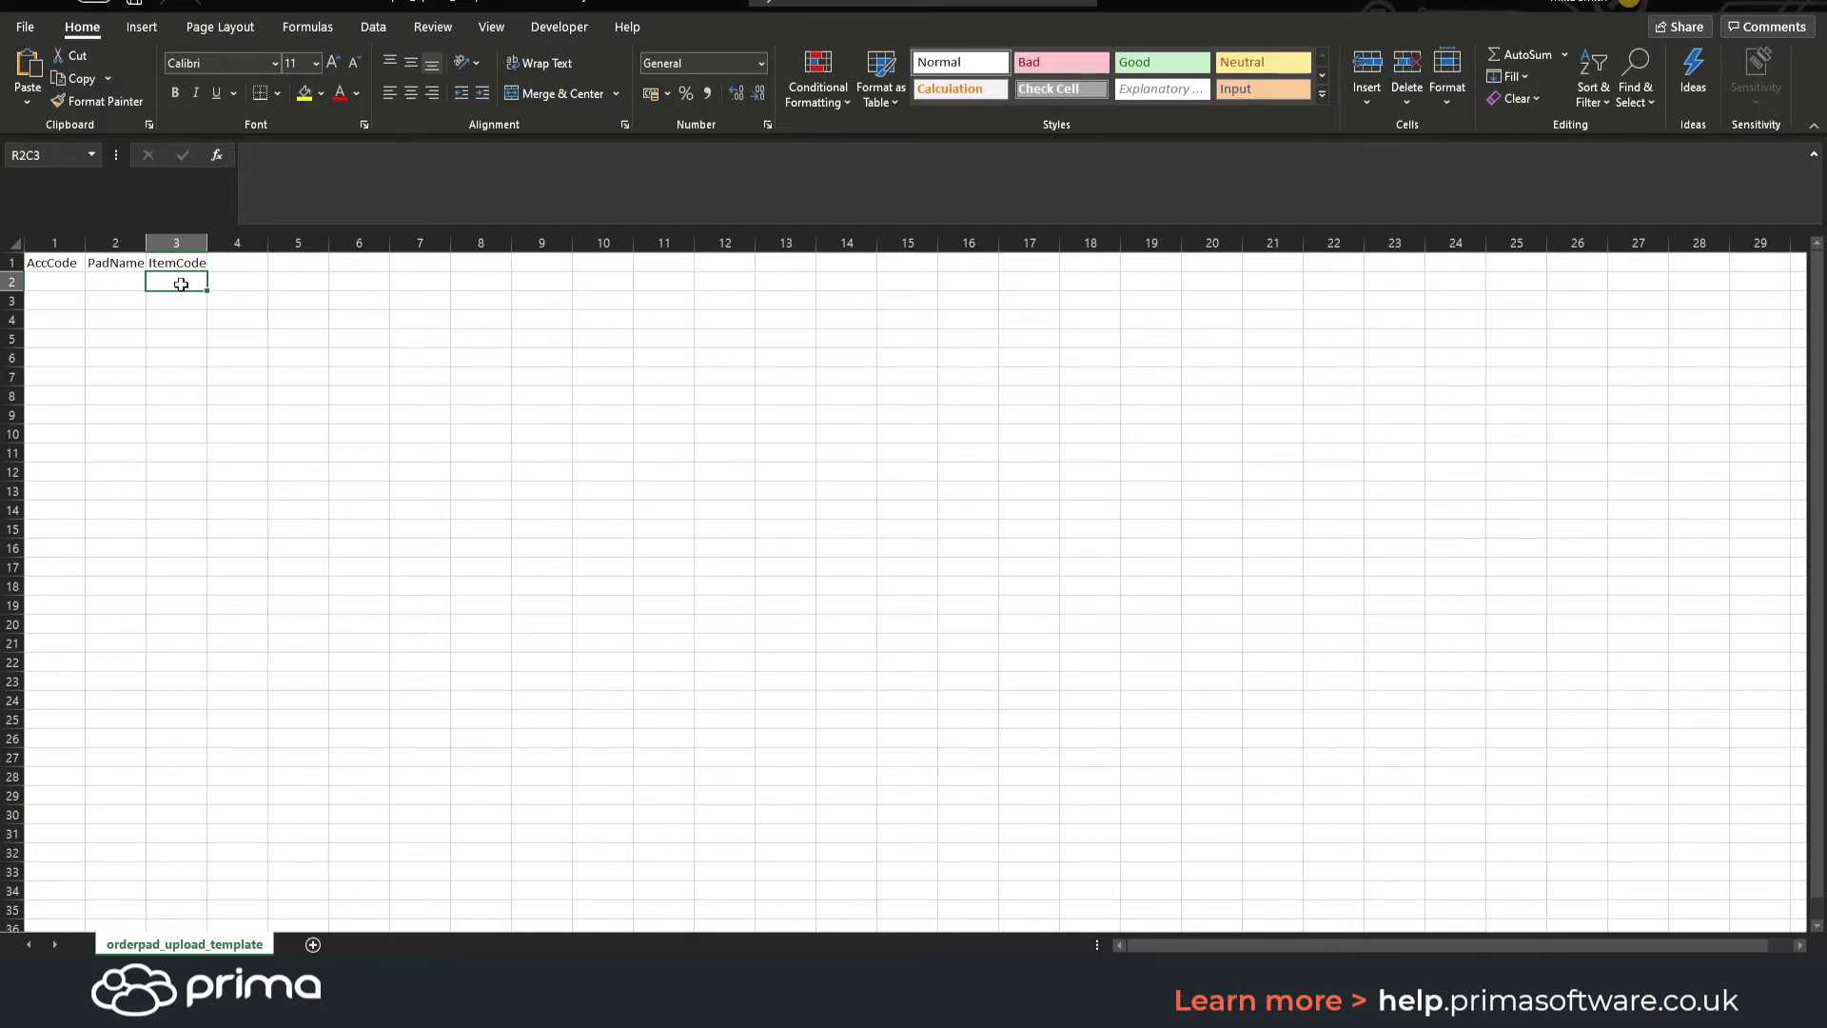
left_click(1727, 8)
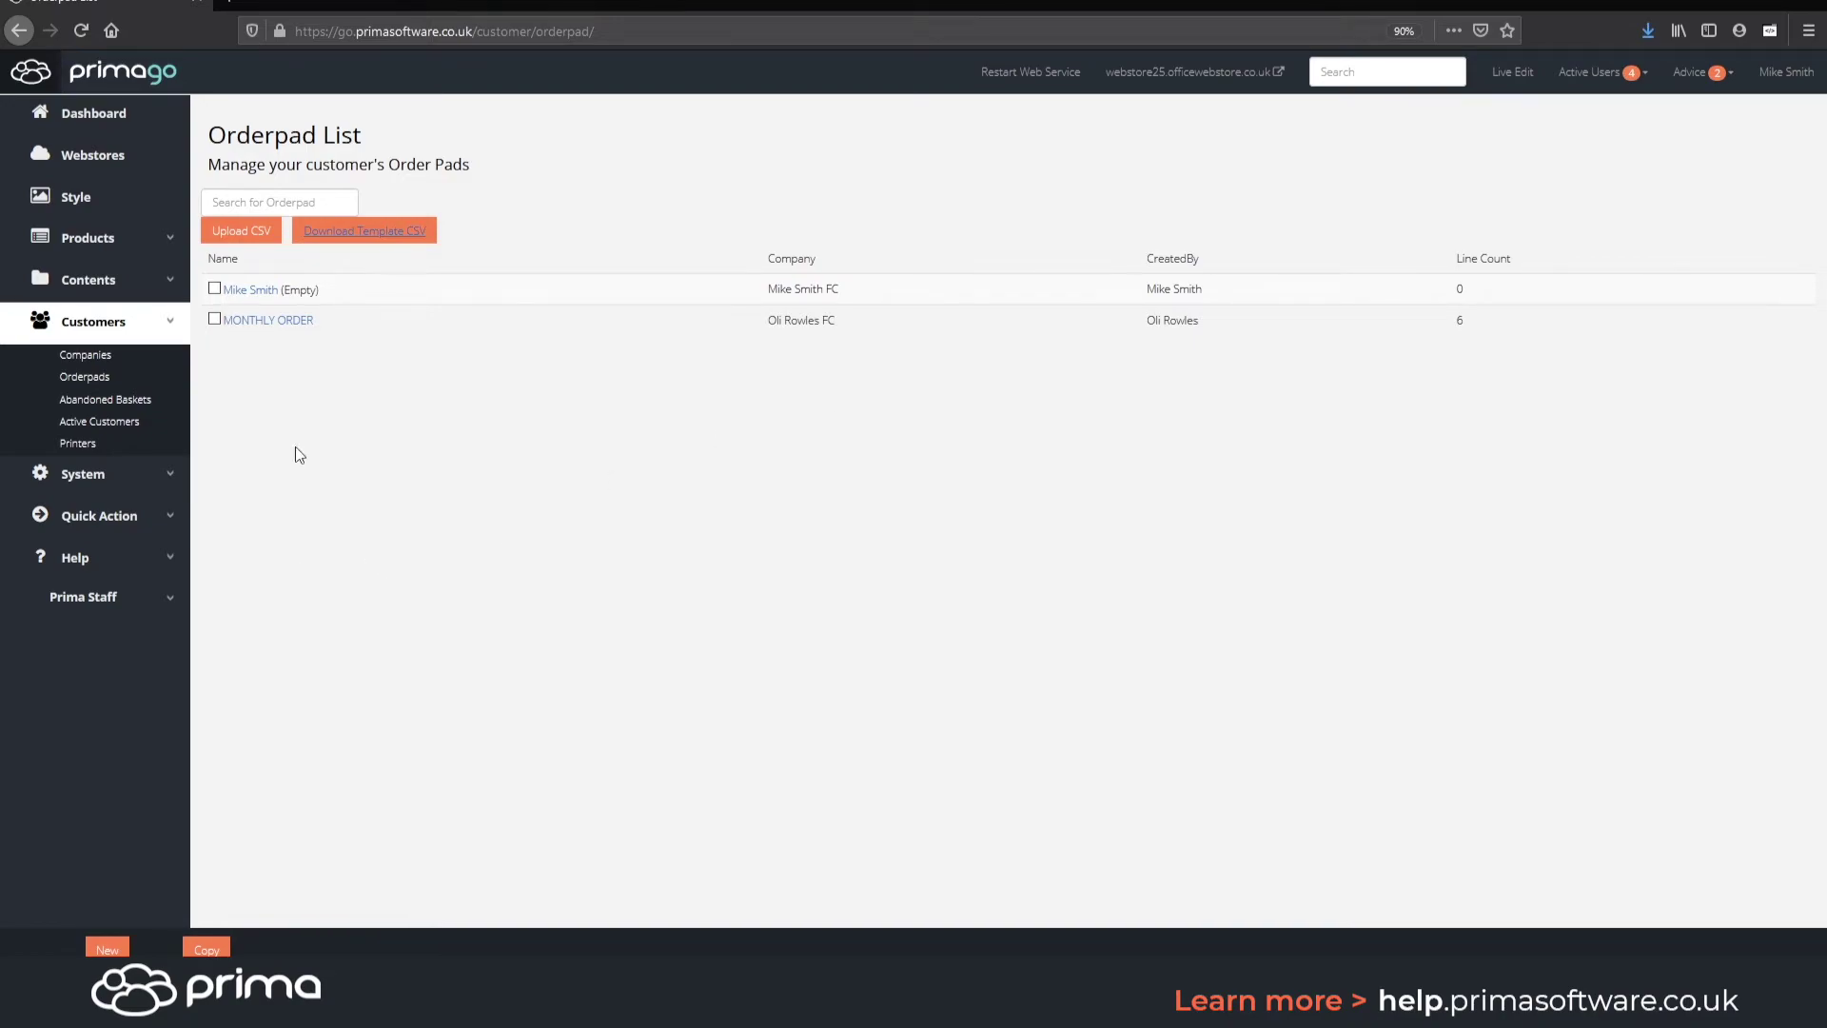
- Review the CSV upload dialog and the options for copying the MONTHLY ORDER orderpad, leaving both without saving
left_click(248, 230)
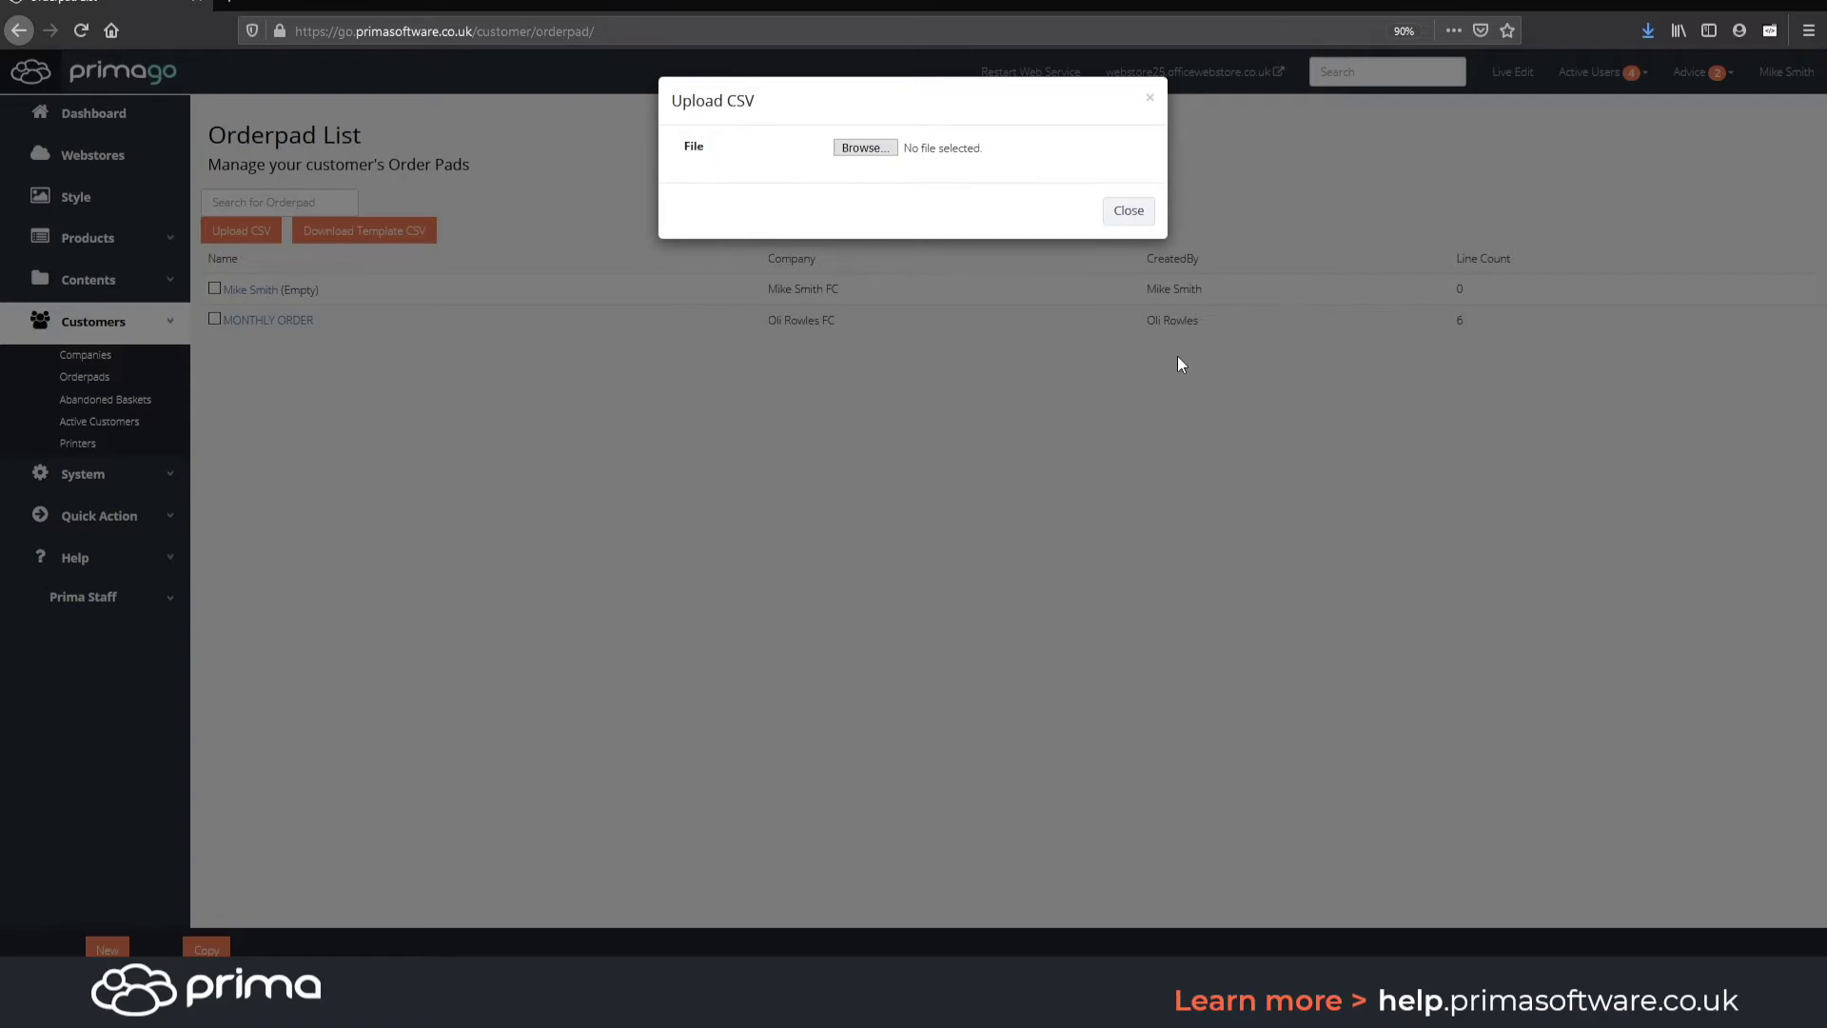
left_click(1128, 212)
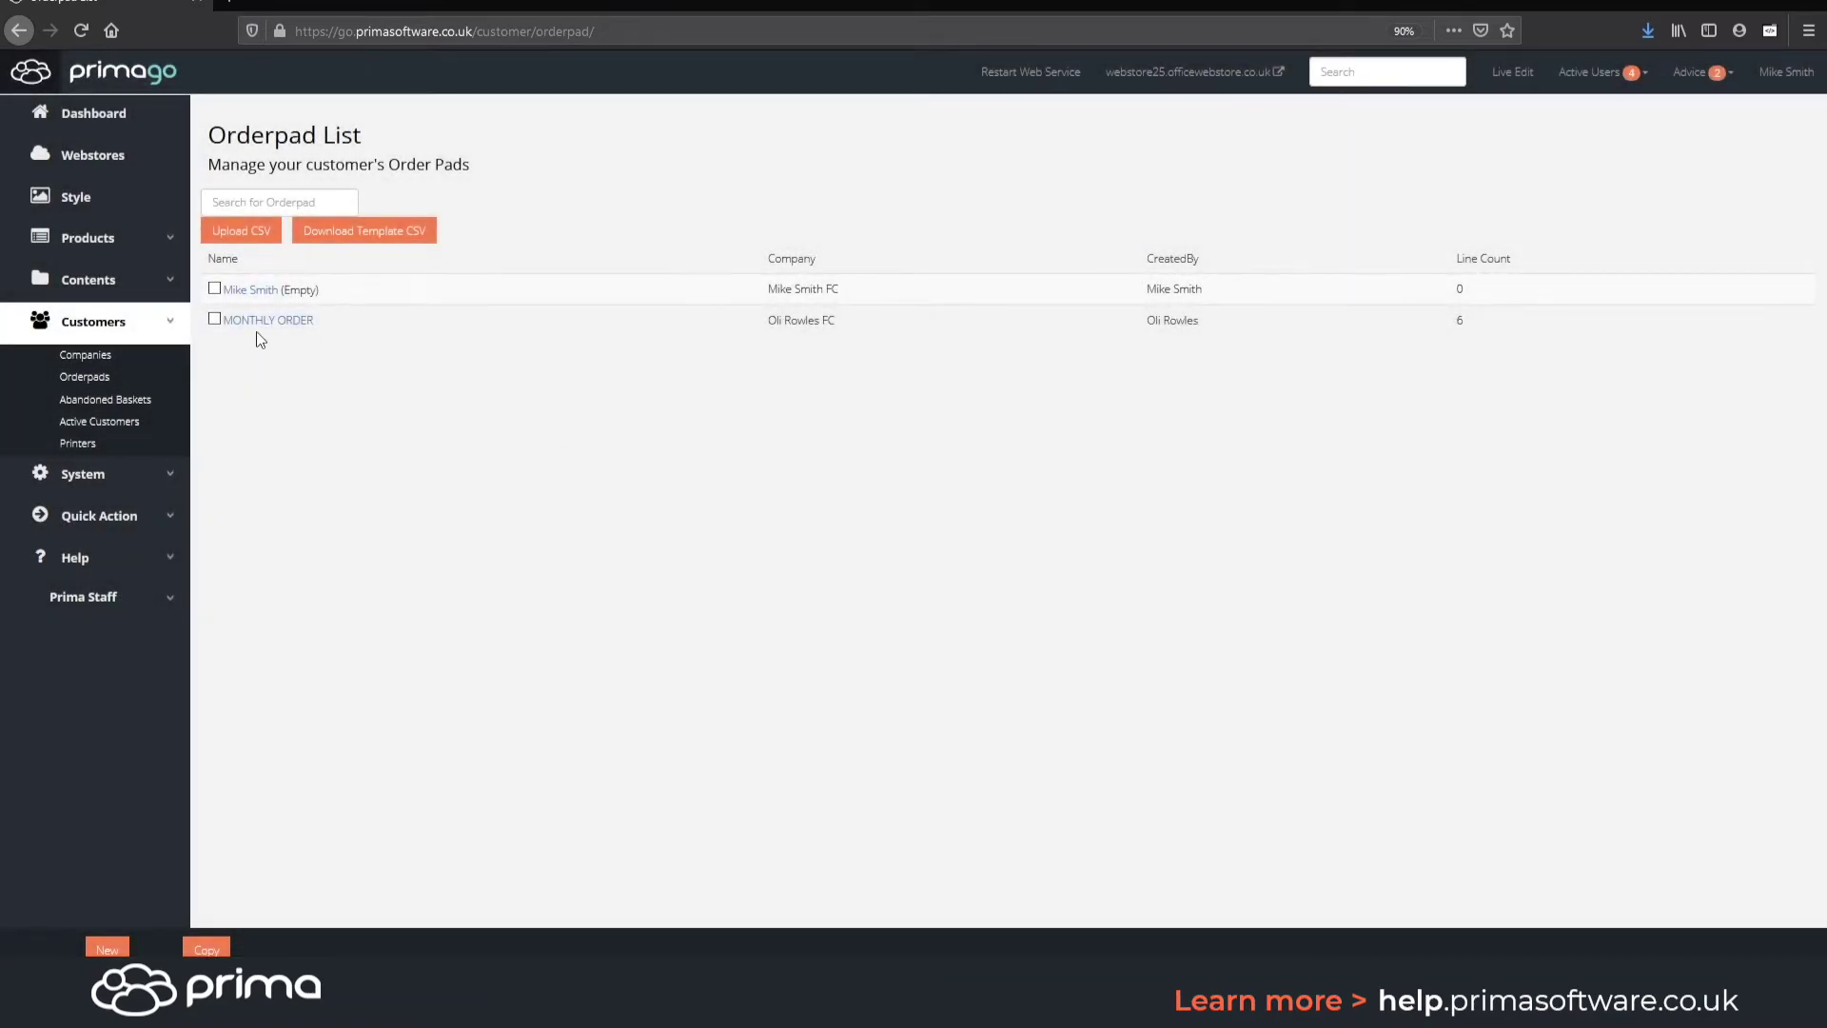
left_click(214, 319)
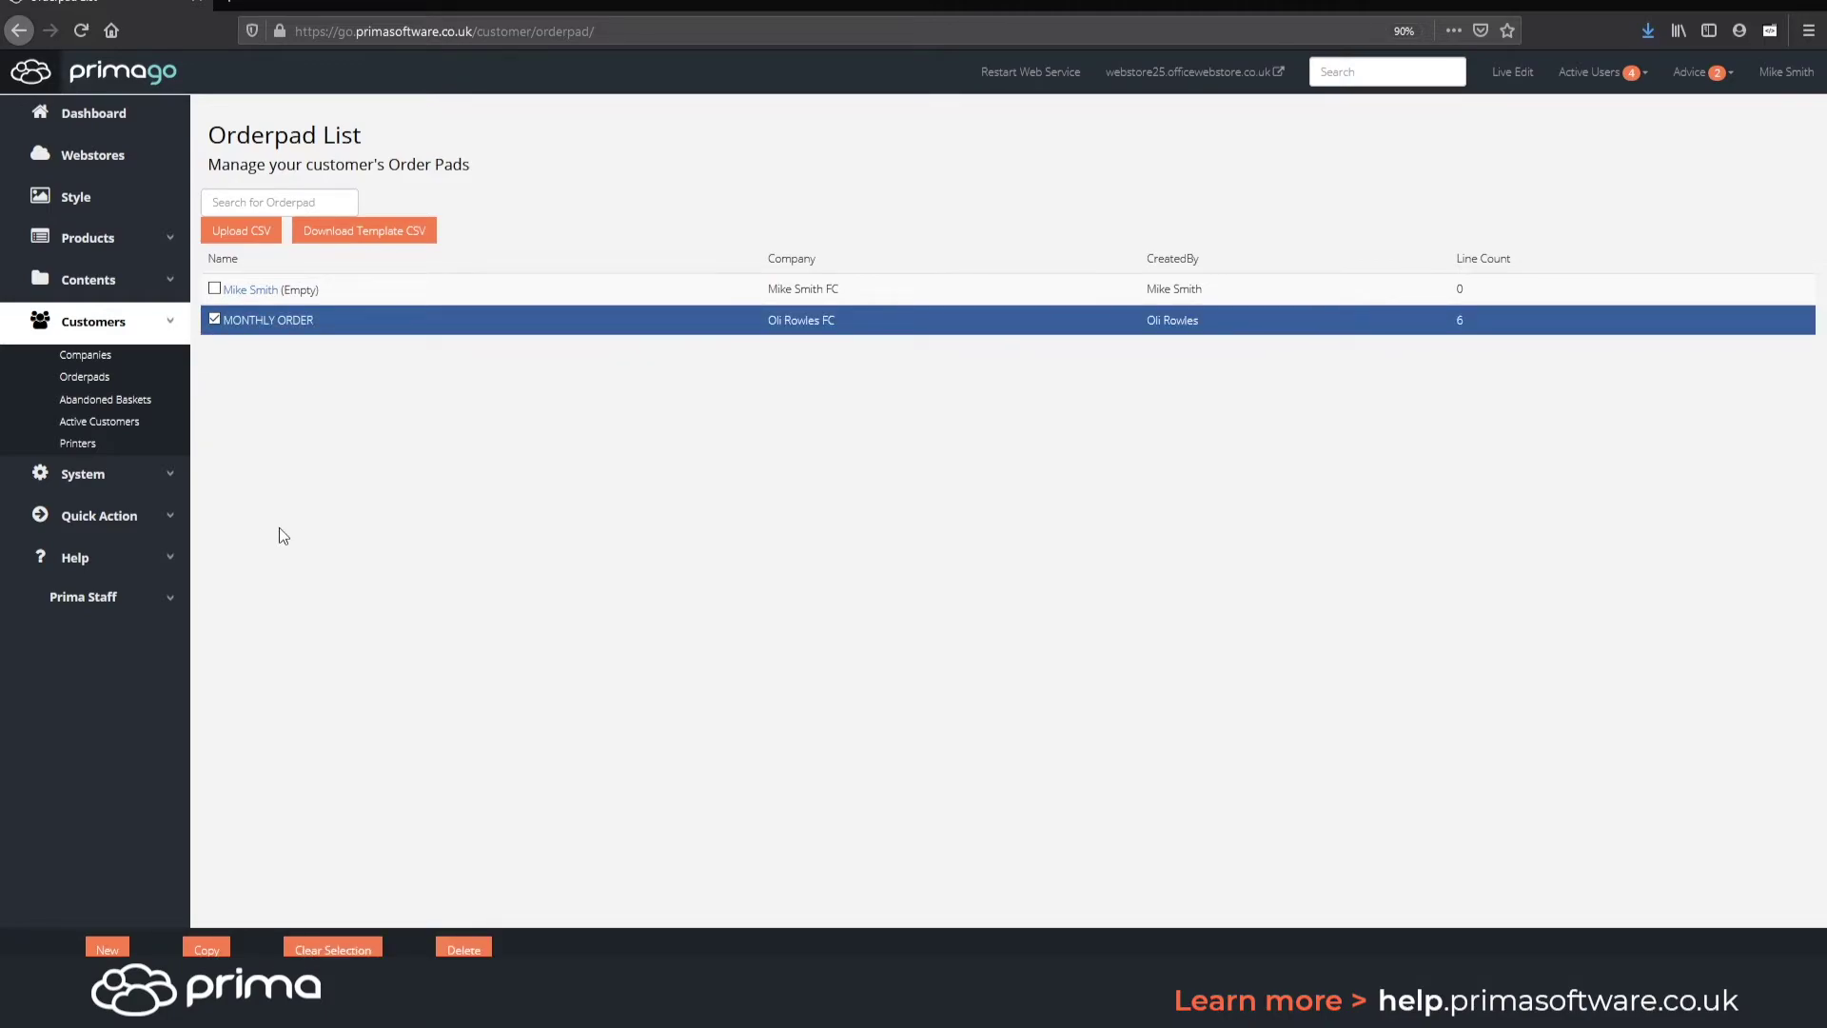
left_click(202, 950)
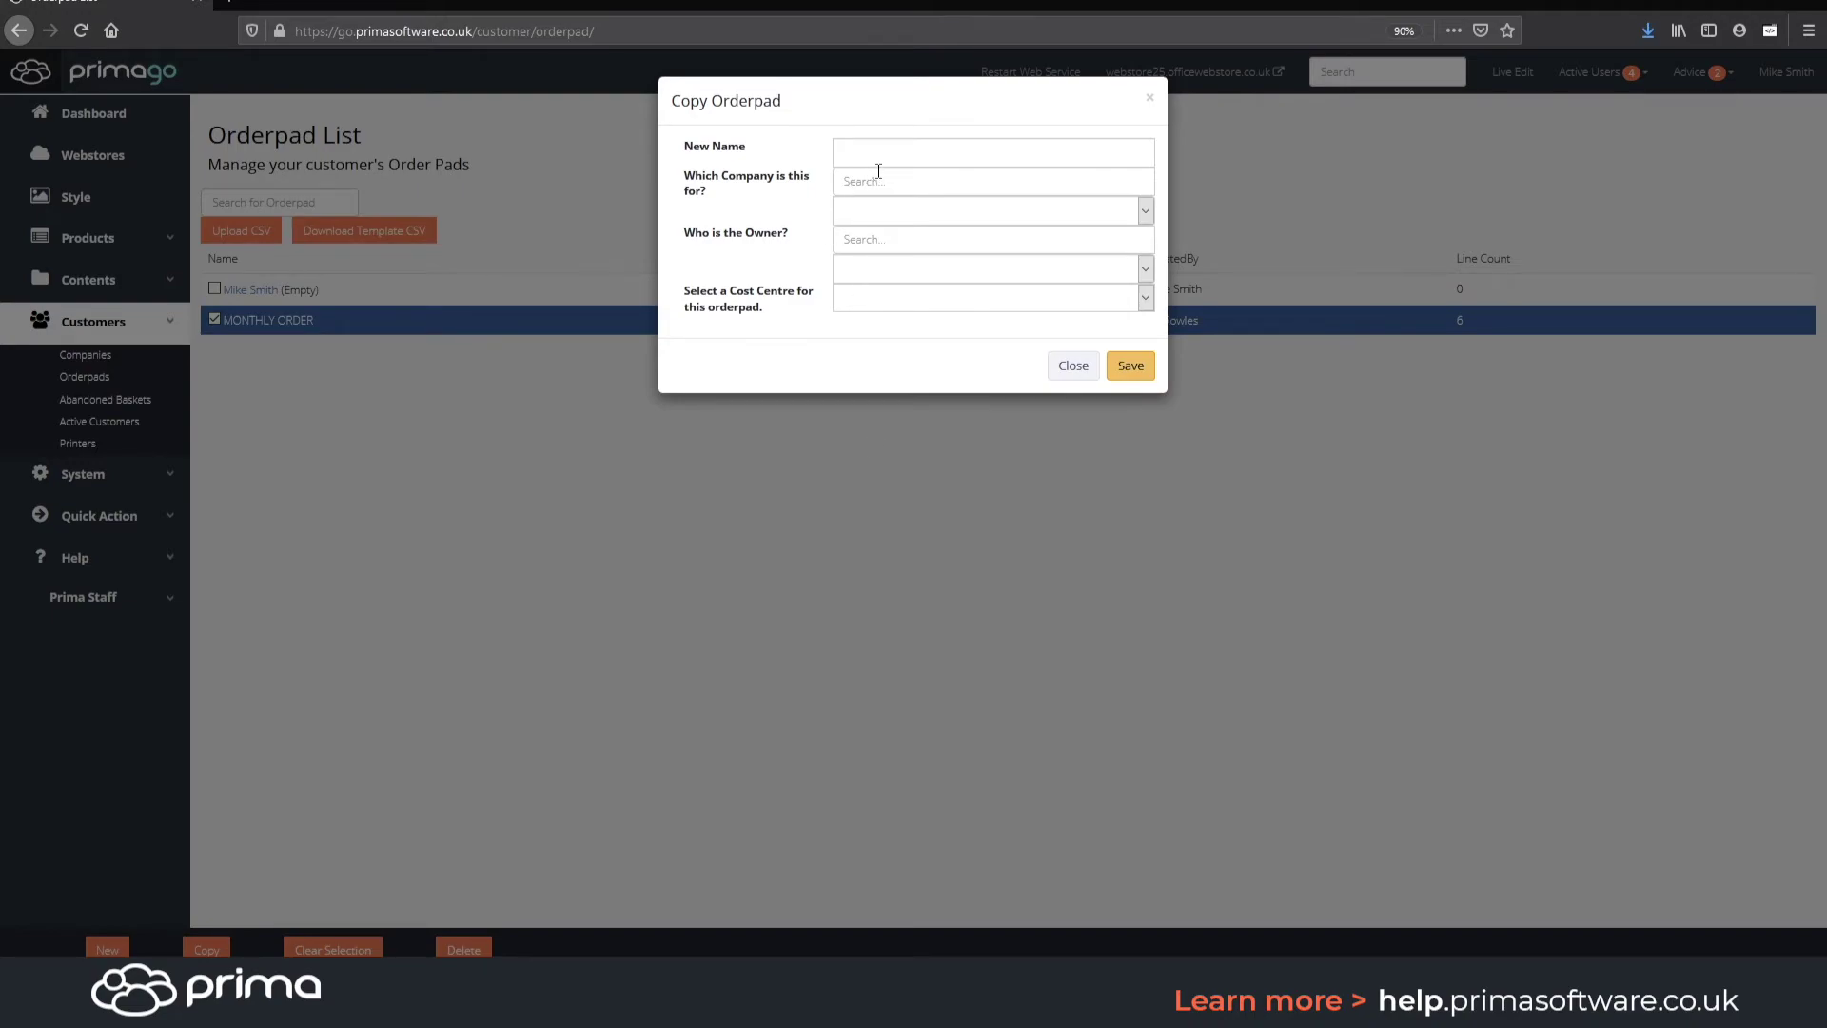
left_click(1078, 367)
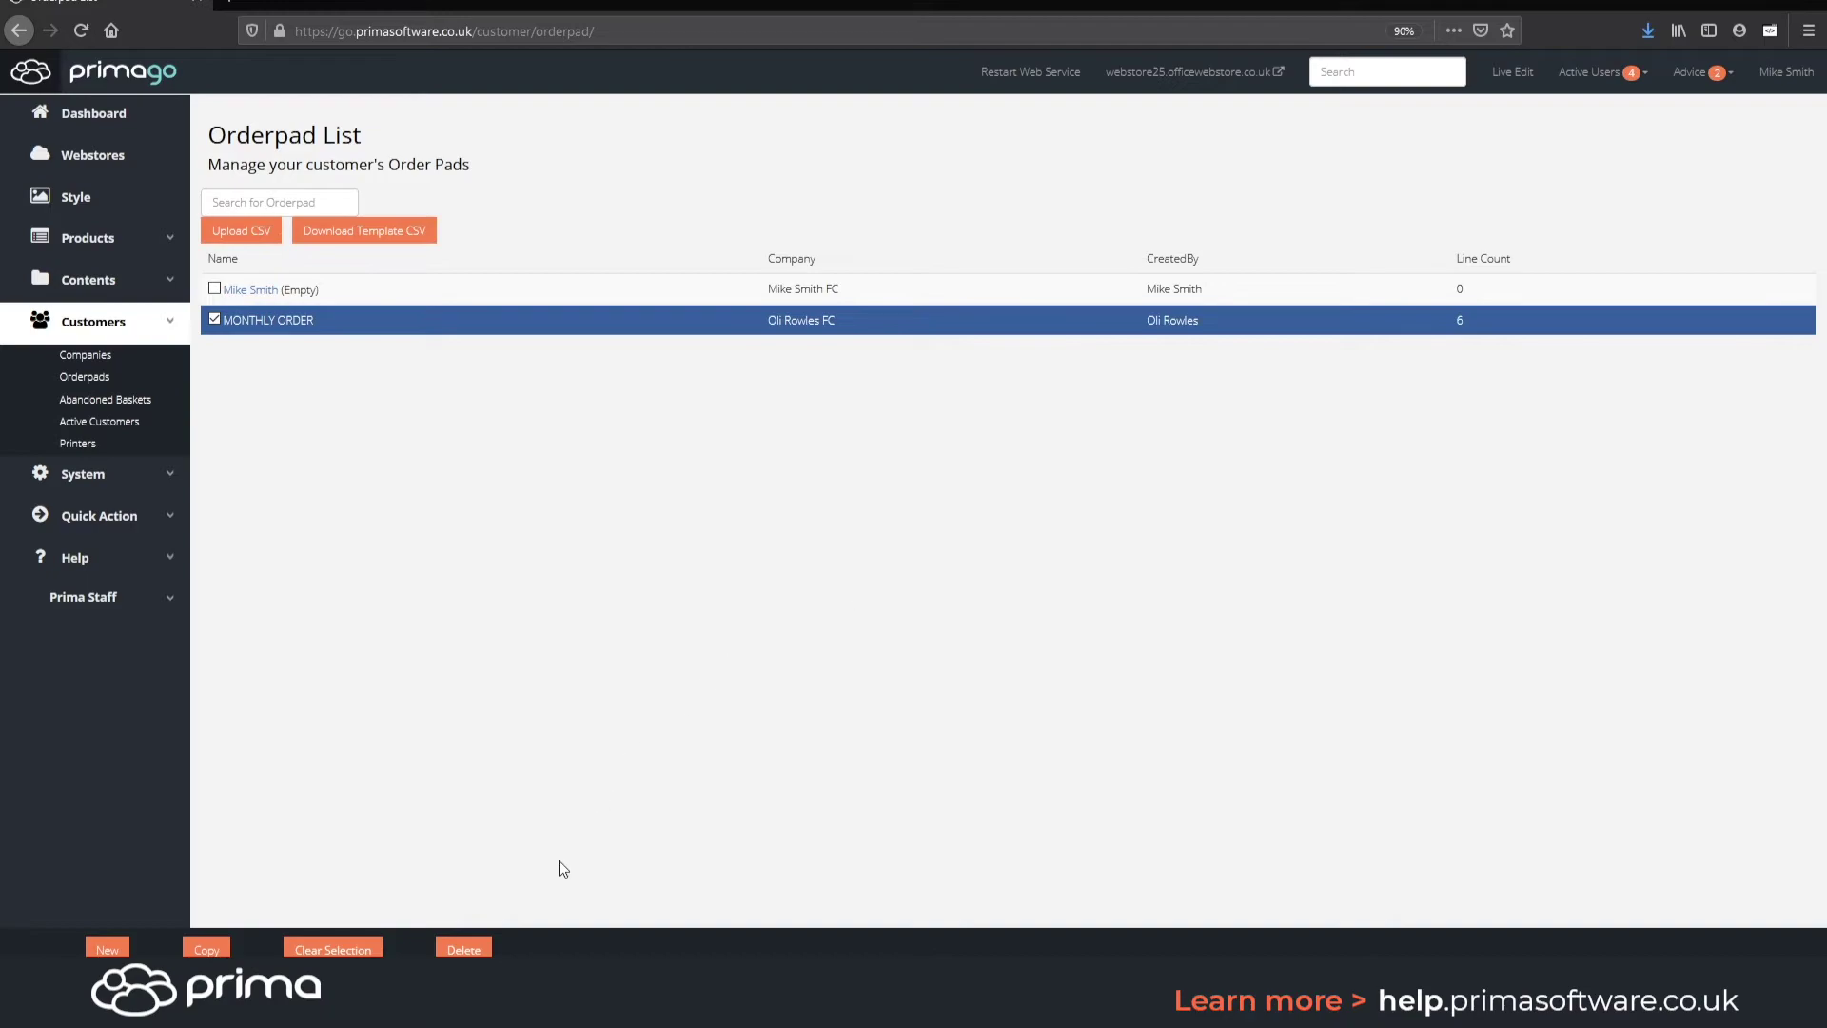
- Switch back to the main Prima window and open the Company Grid Manager
mouse_move(576, 1009)
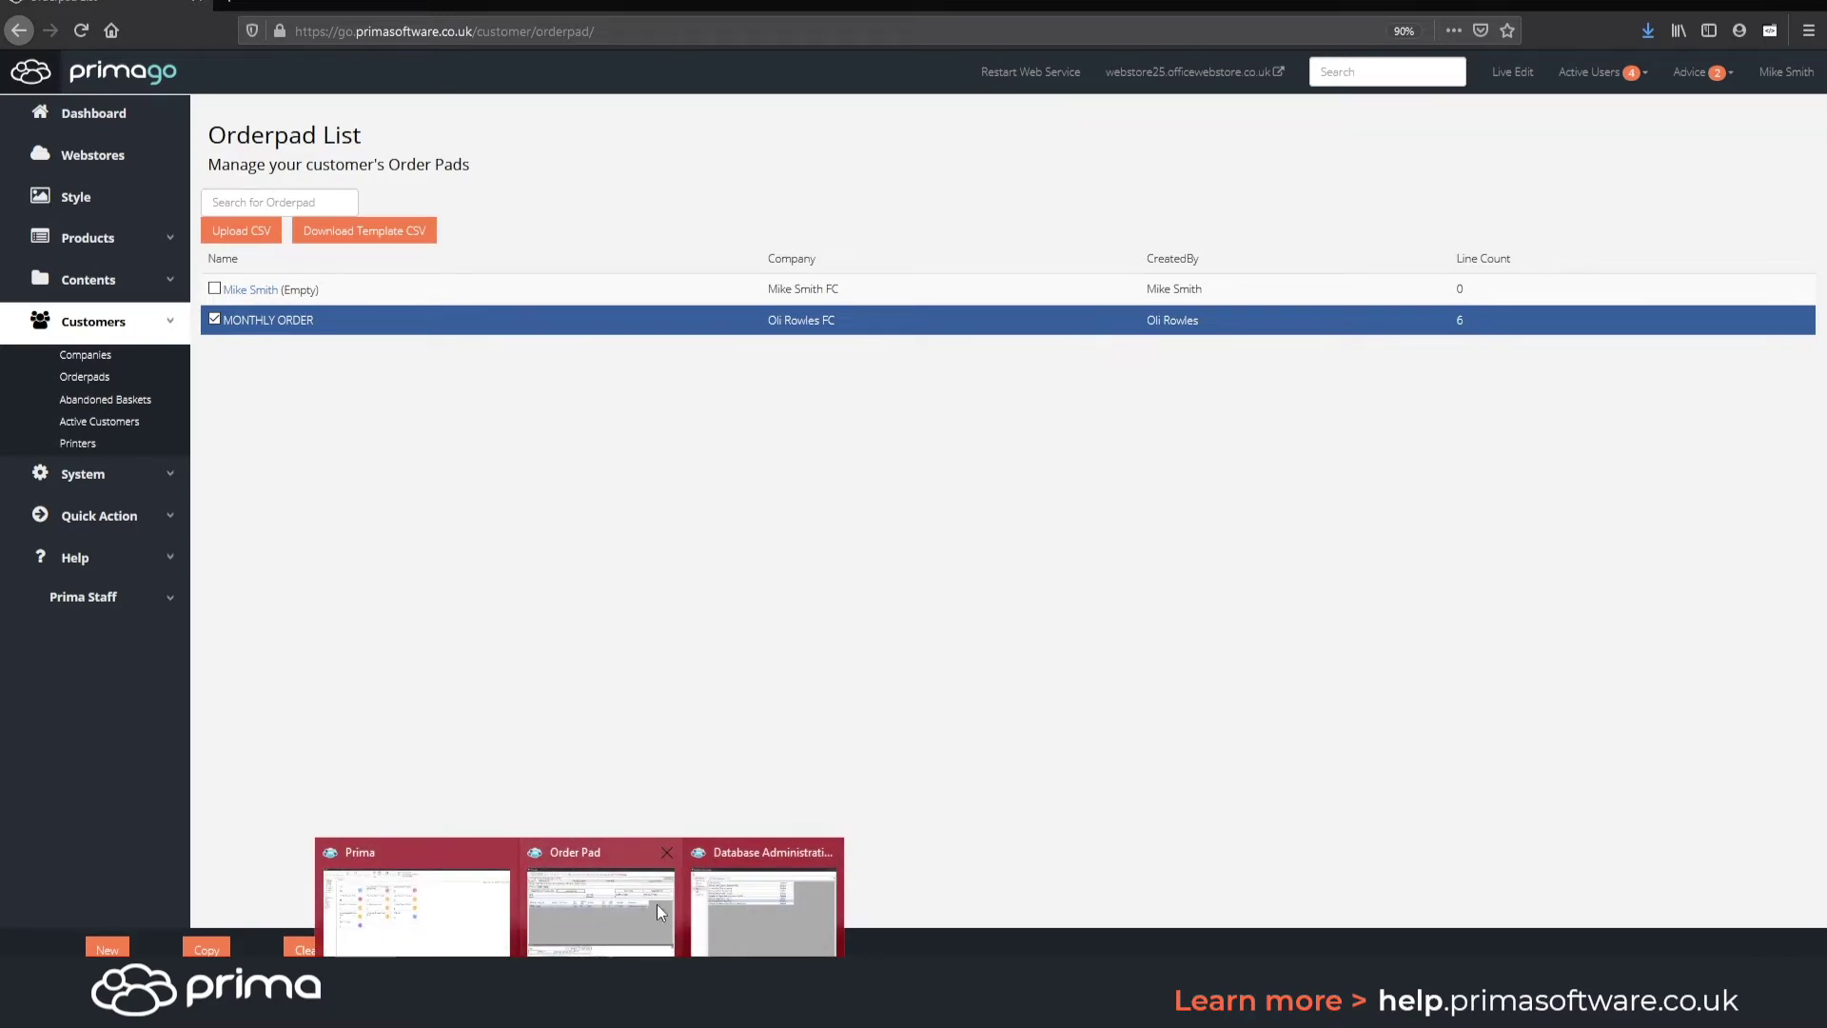
left_click(433, 880)
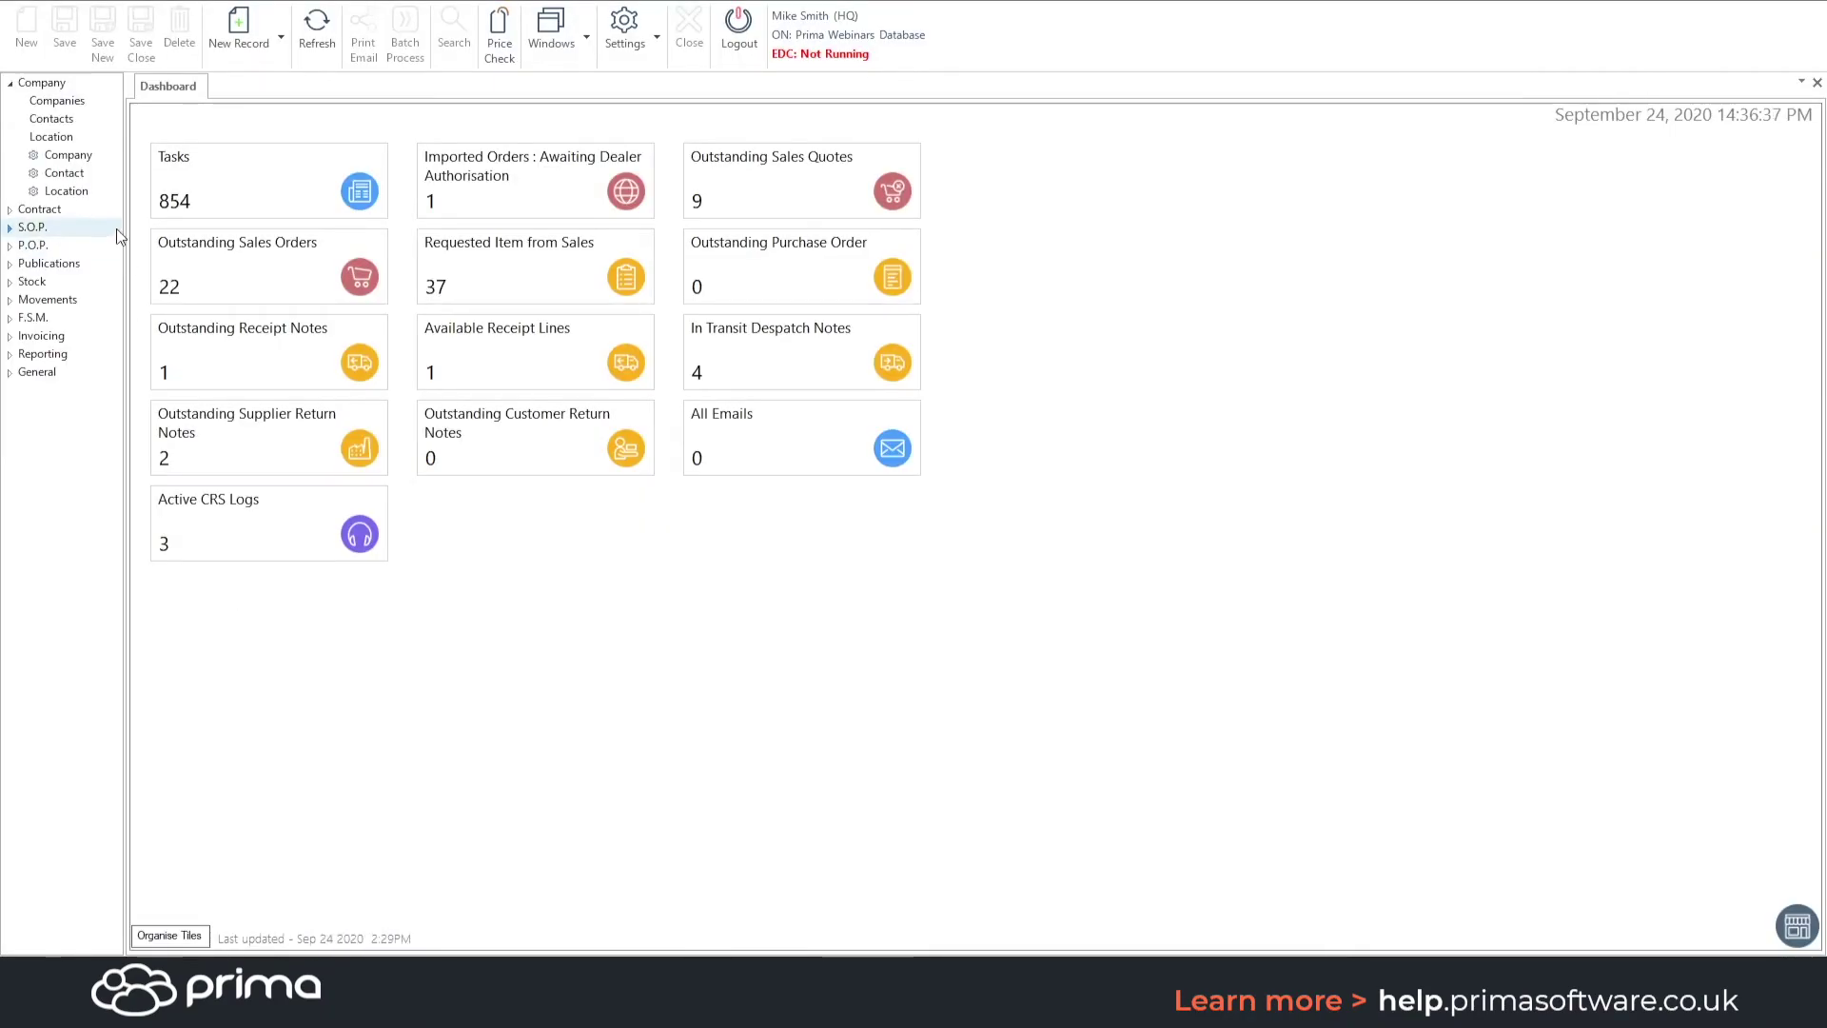
left_click(70, 159)
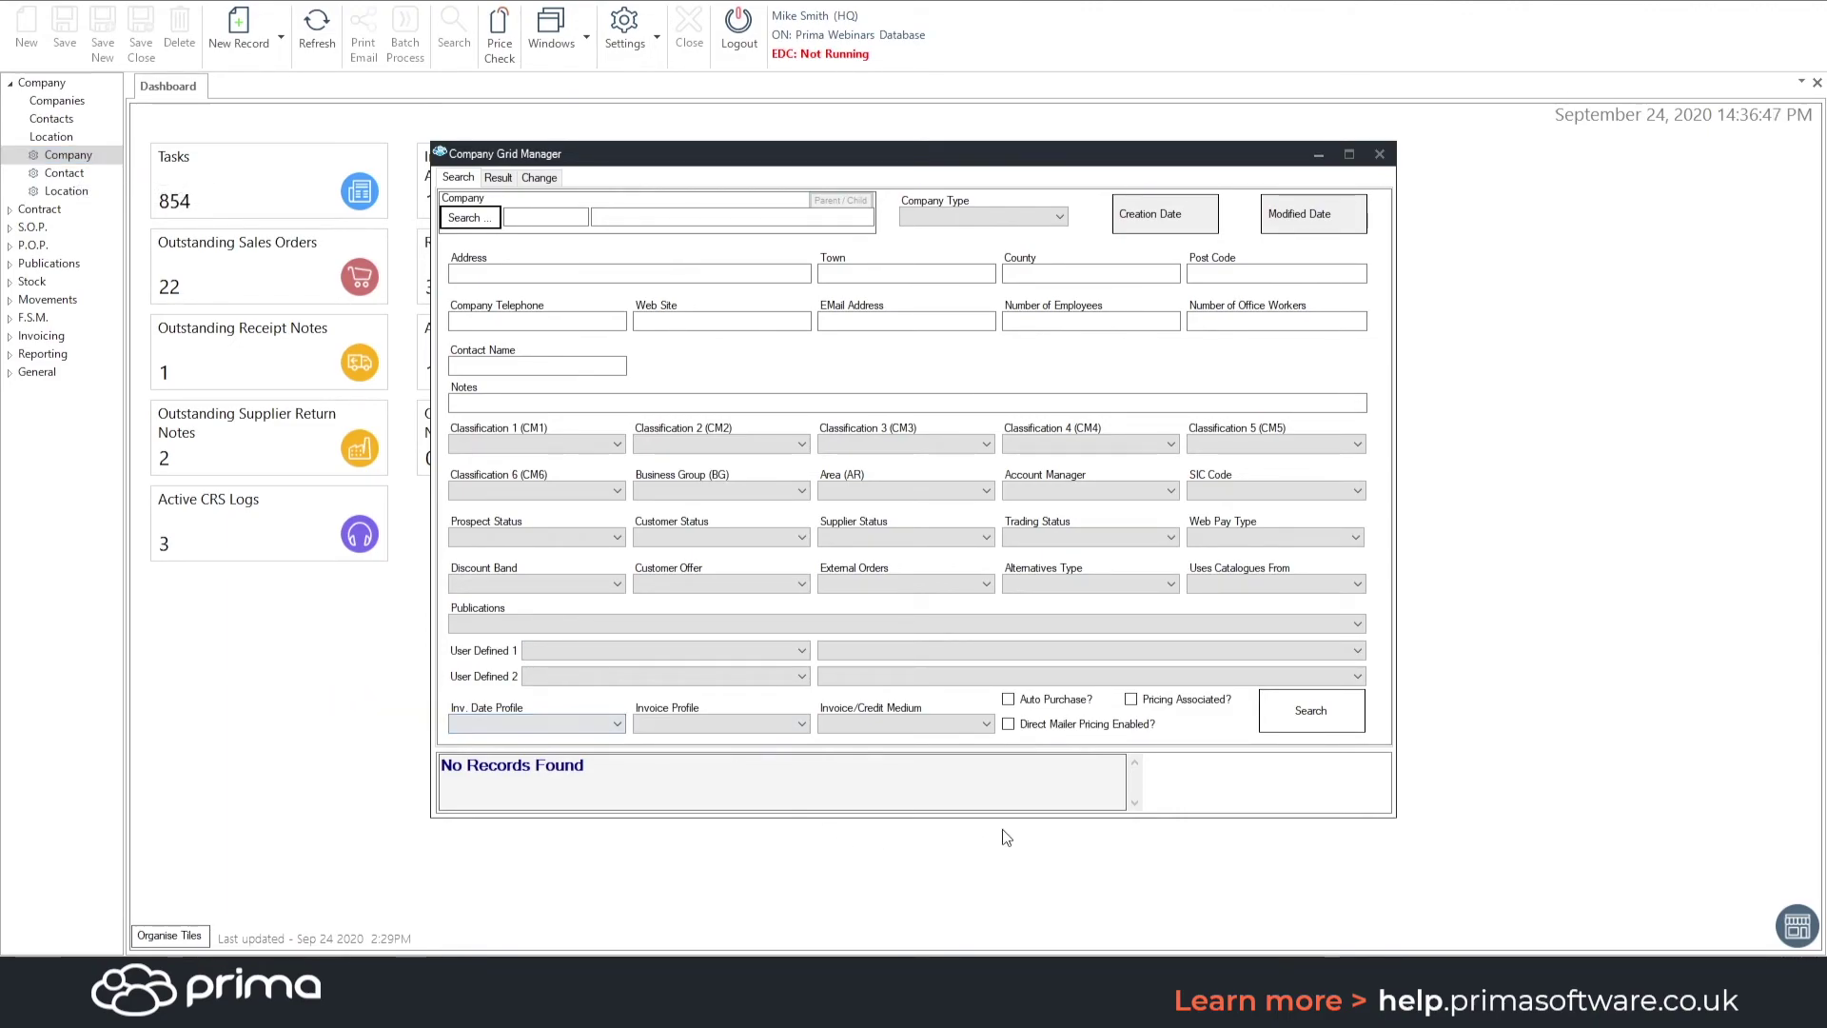
- Search the Company Grid Manager for companies whose name contains "oli" and show the matching records
left_click(666, 217)
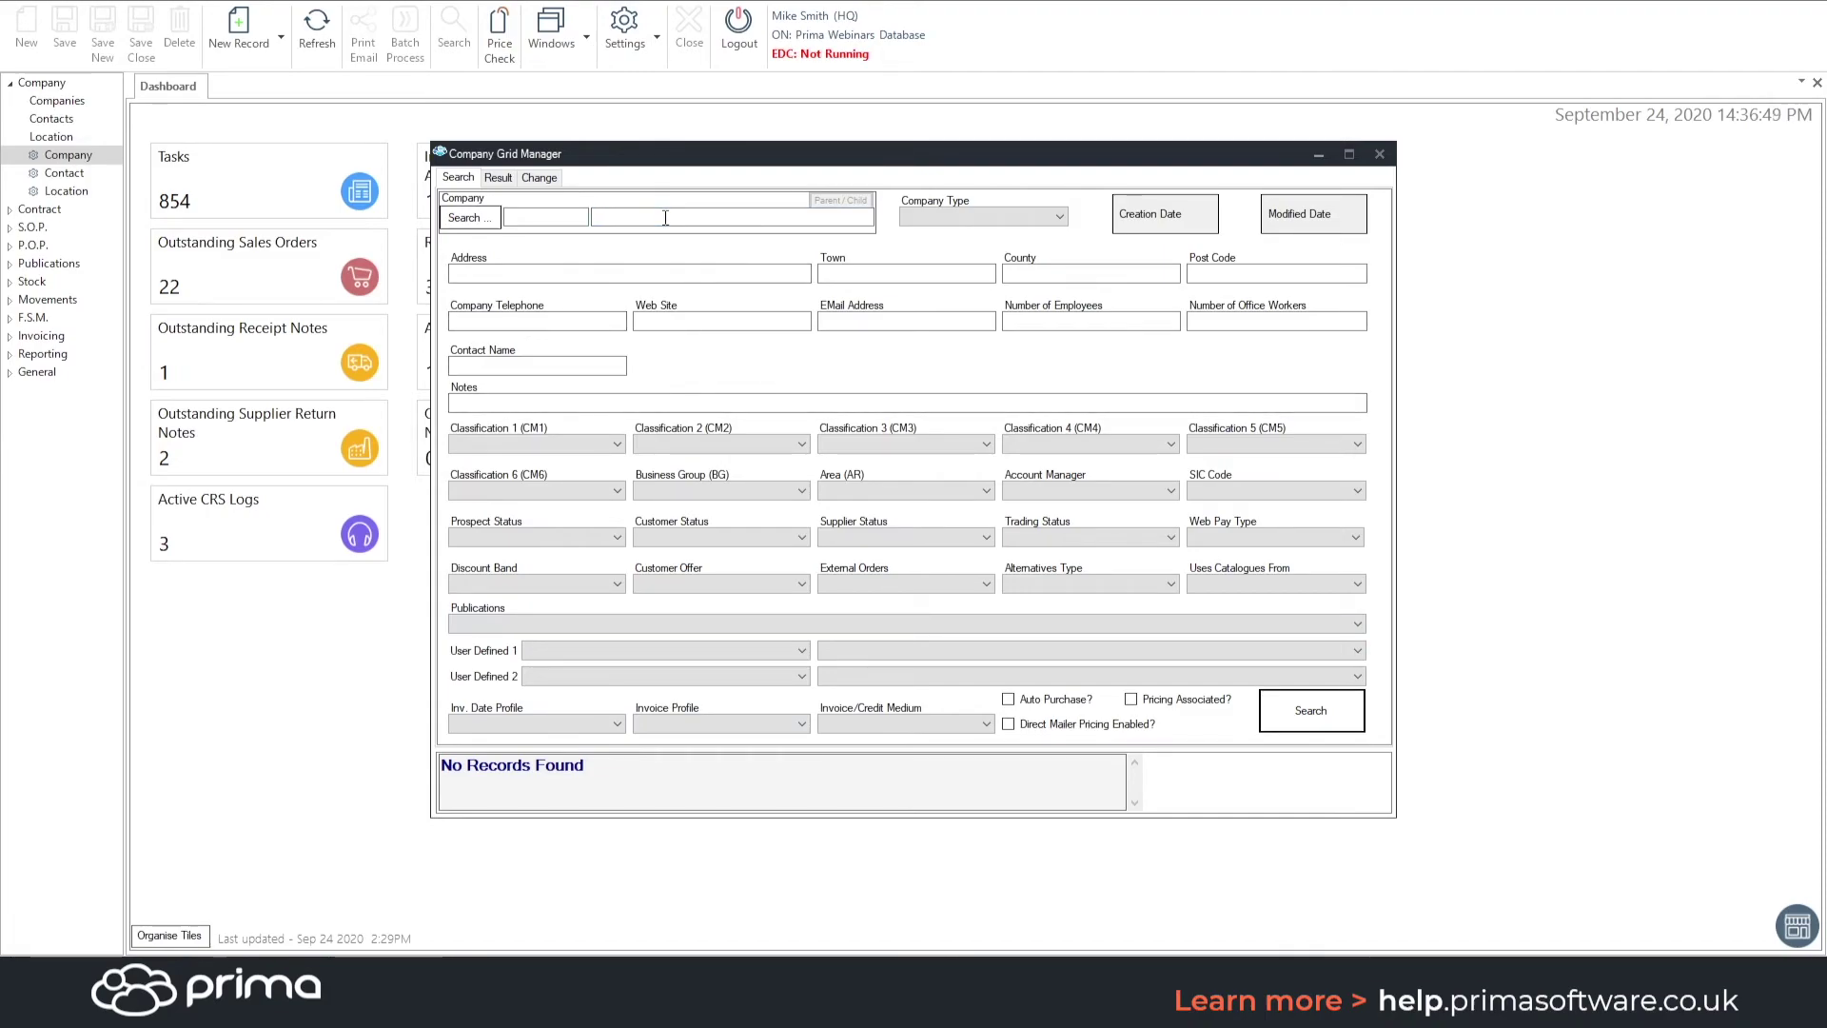
type("ol")
type("l")
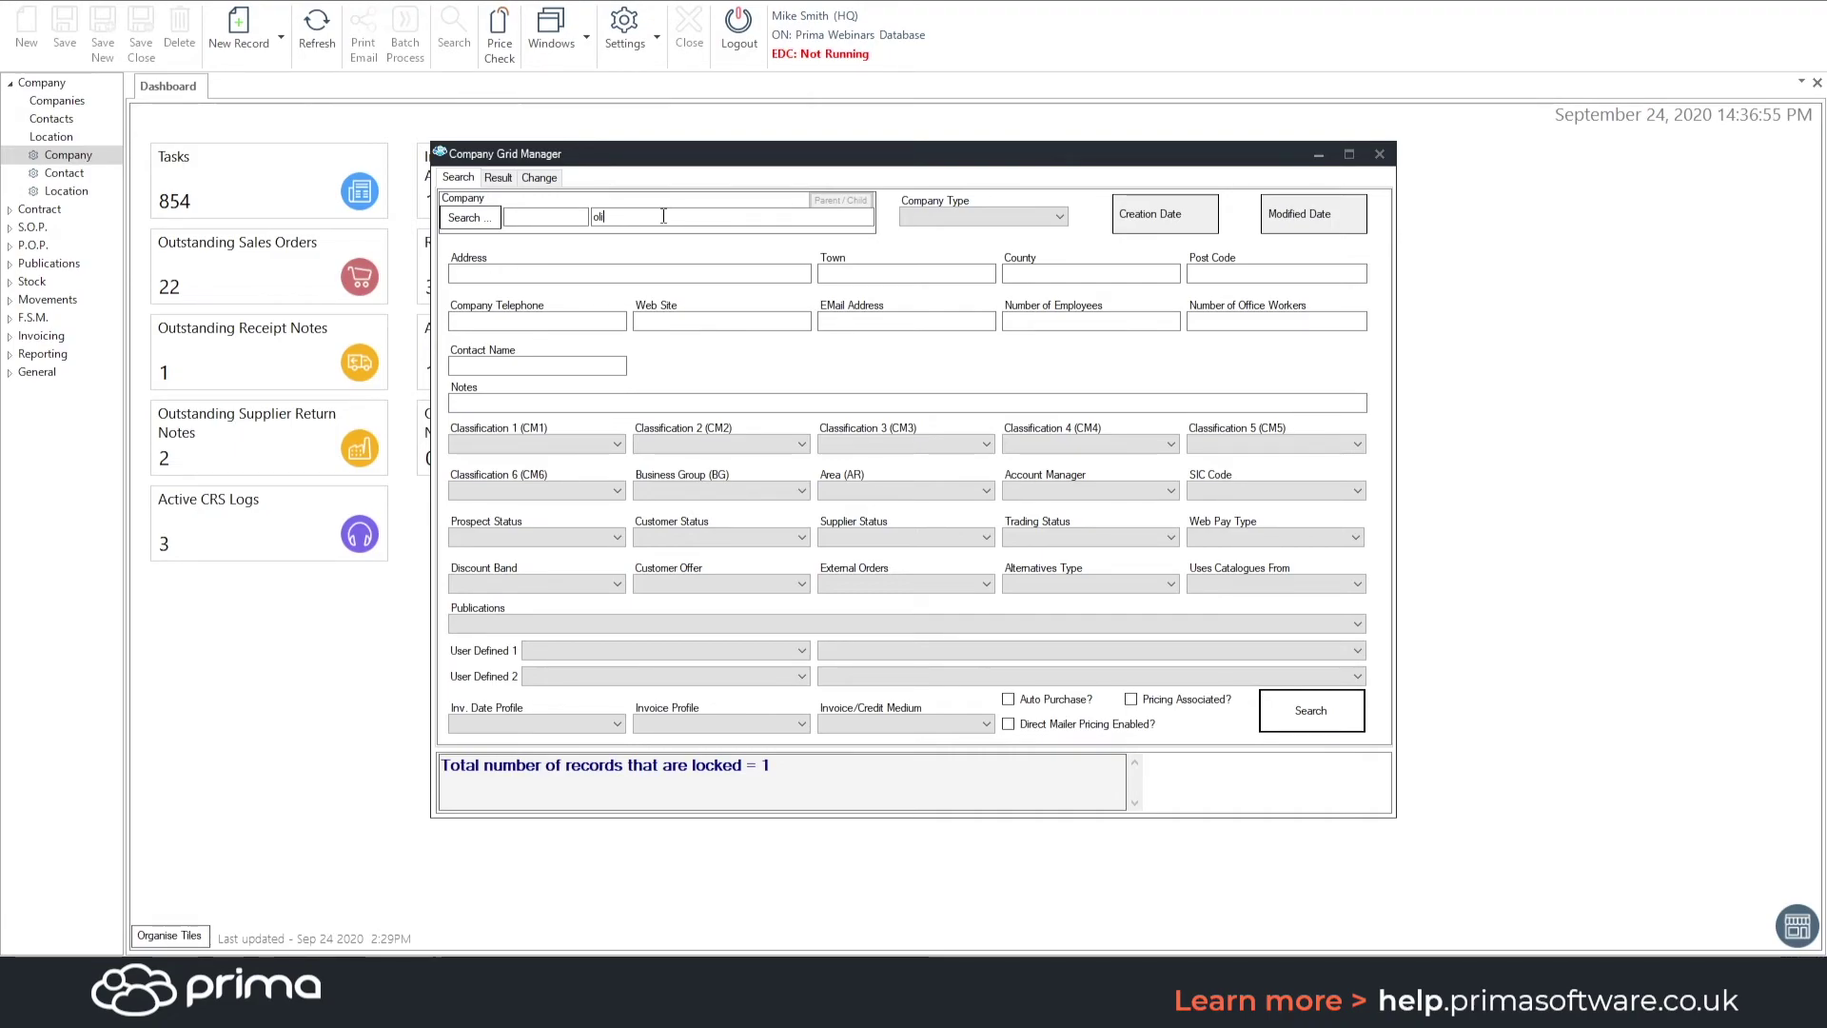
left_click(498, 177)
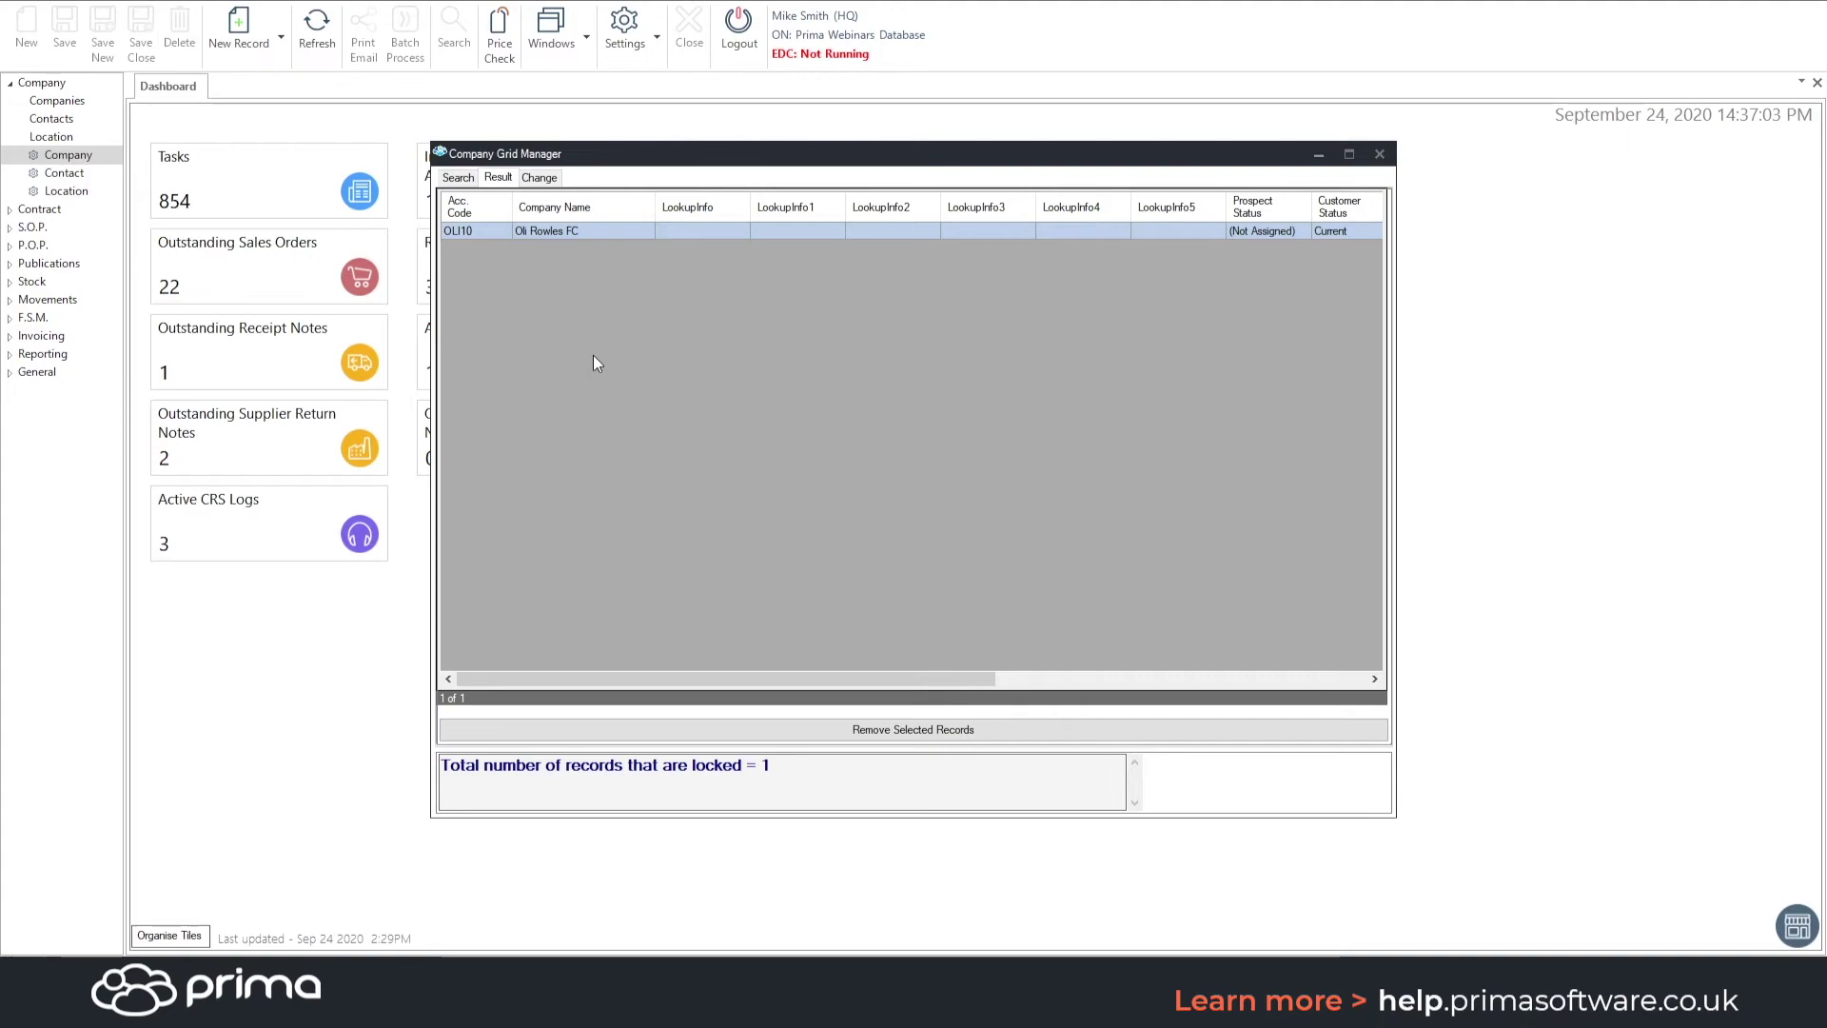
- Apply a Copy Order Pad change using the Paper pad to the found company, and close the Company Grid Manager
left_click(539, 178)
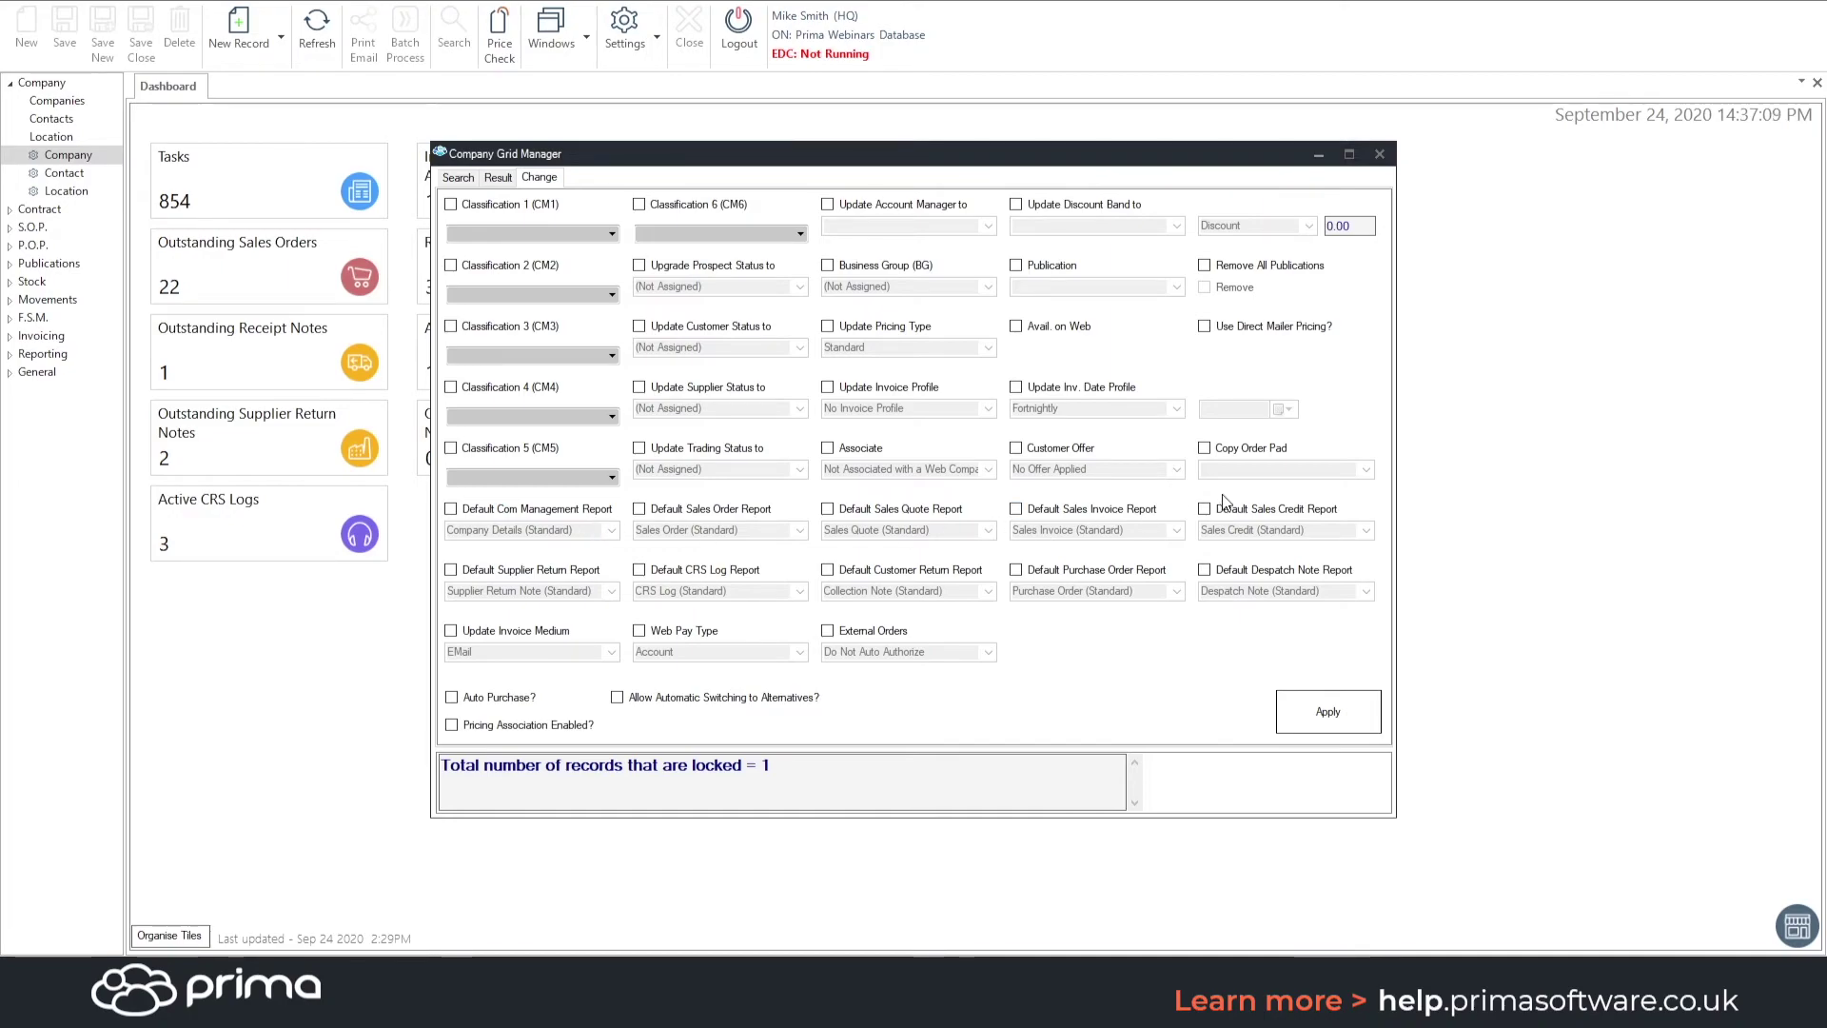
left_click(1249, 452)
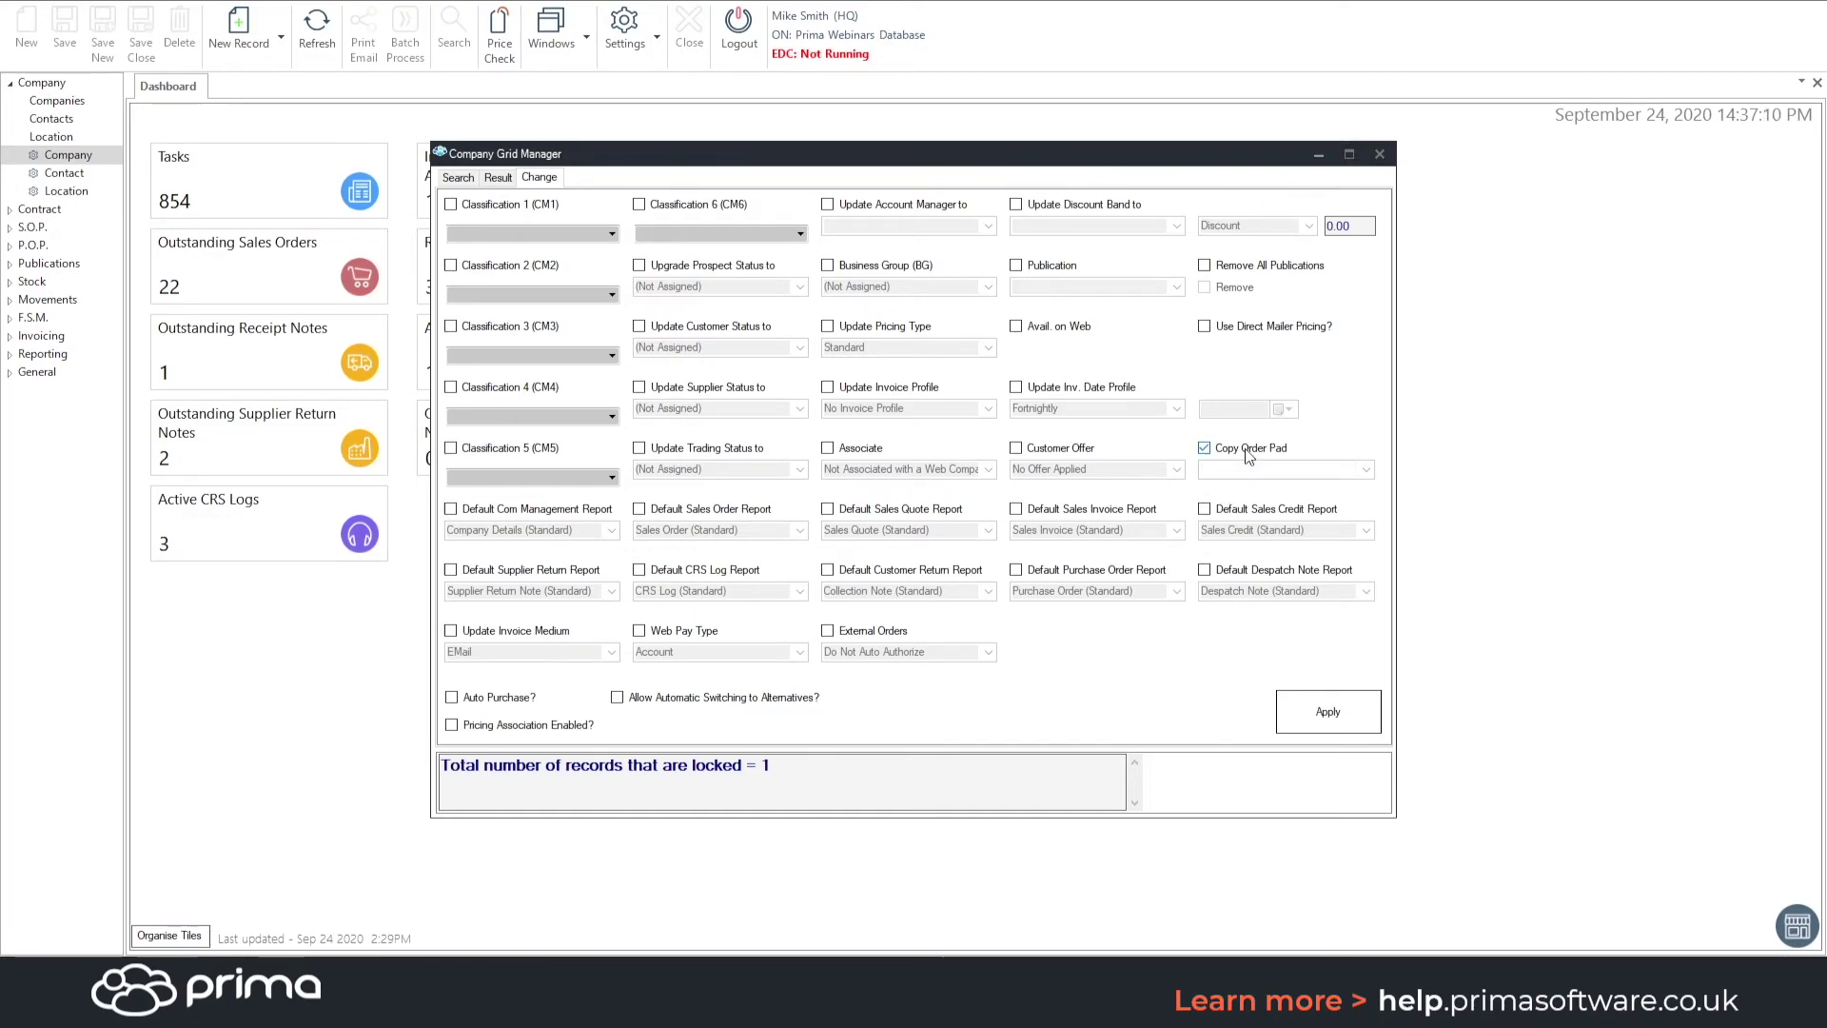
left_click(1367, 470)
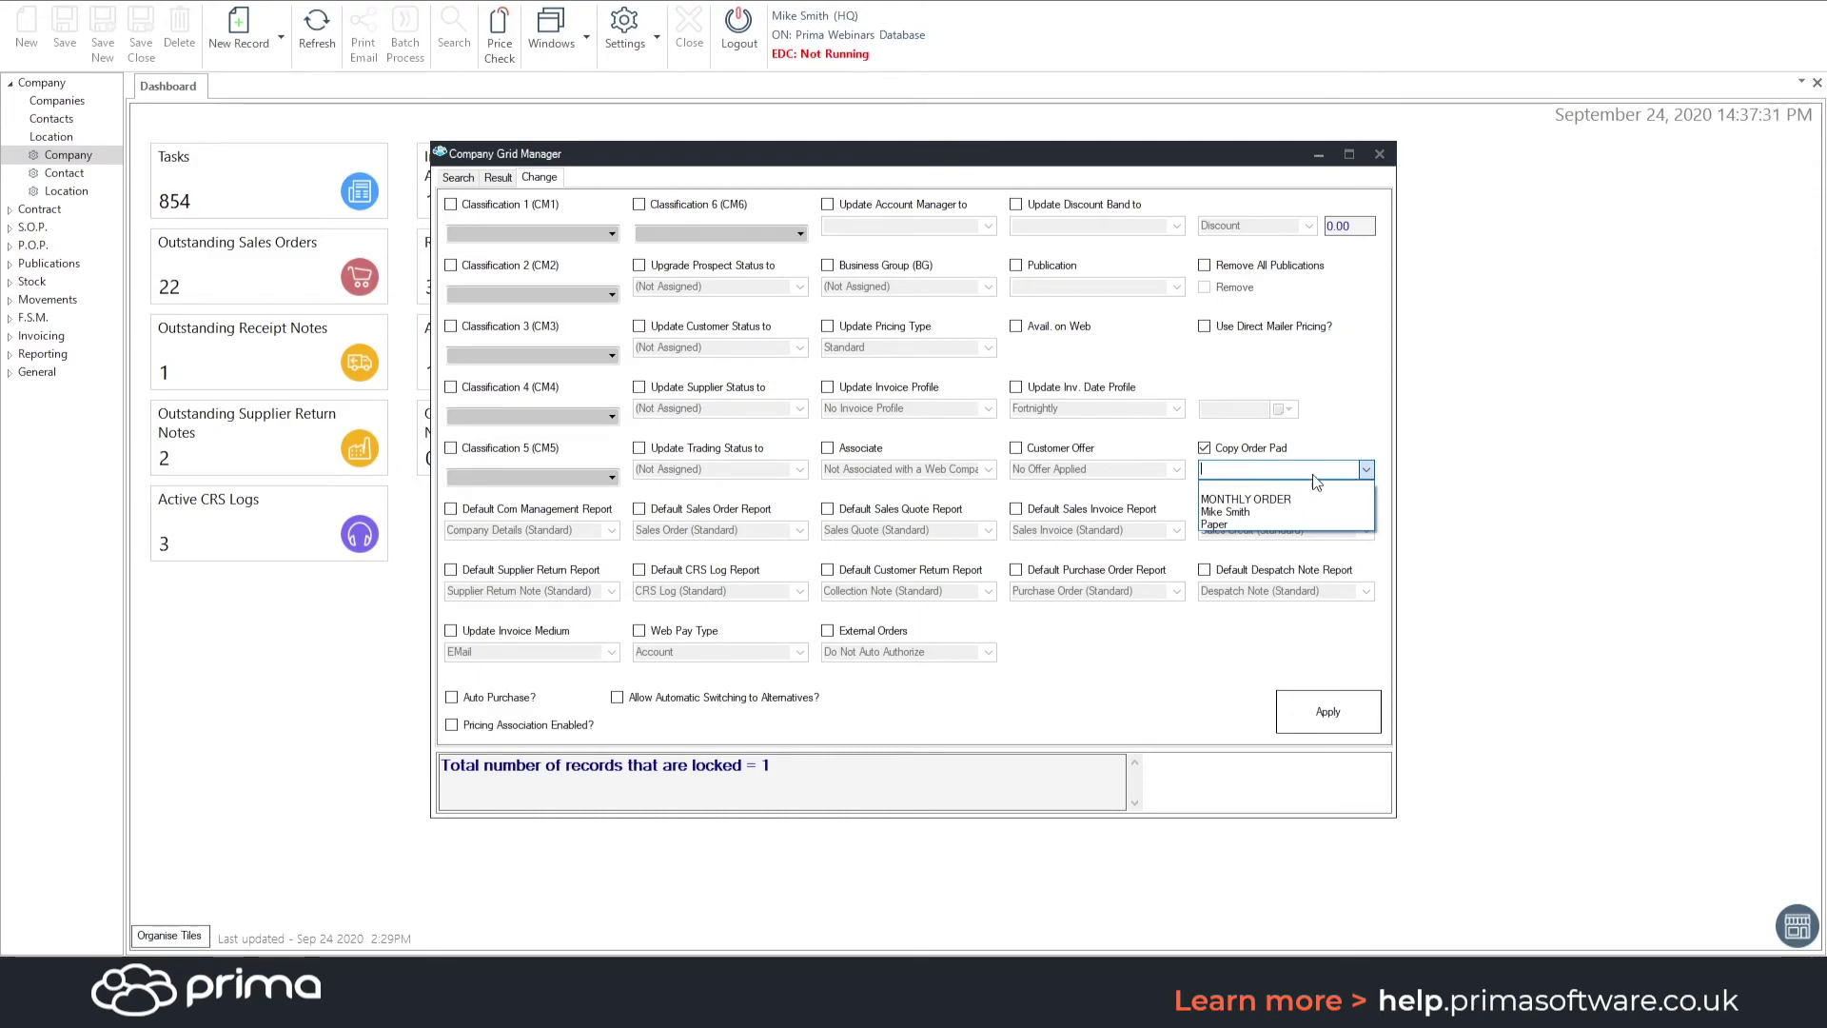
left_click(1218, 524)
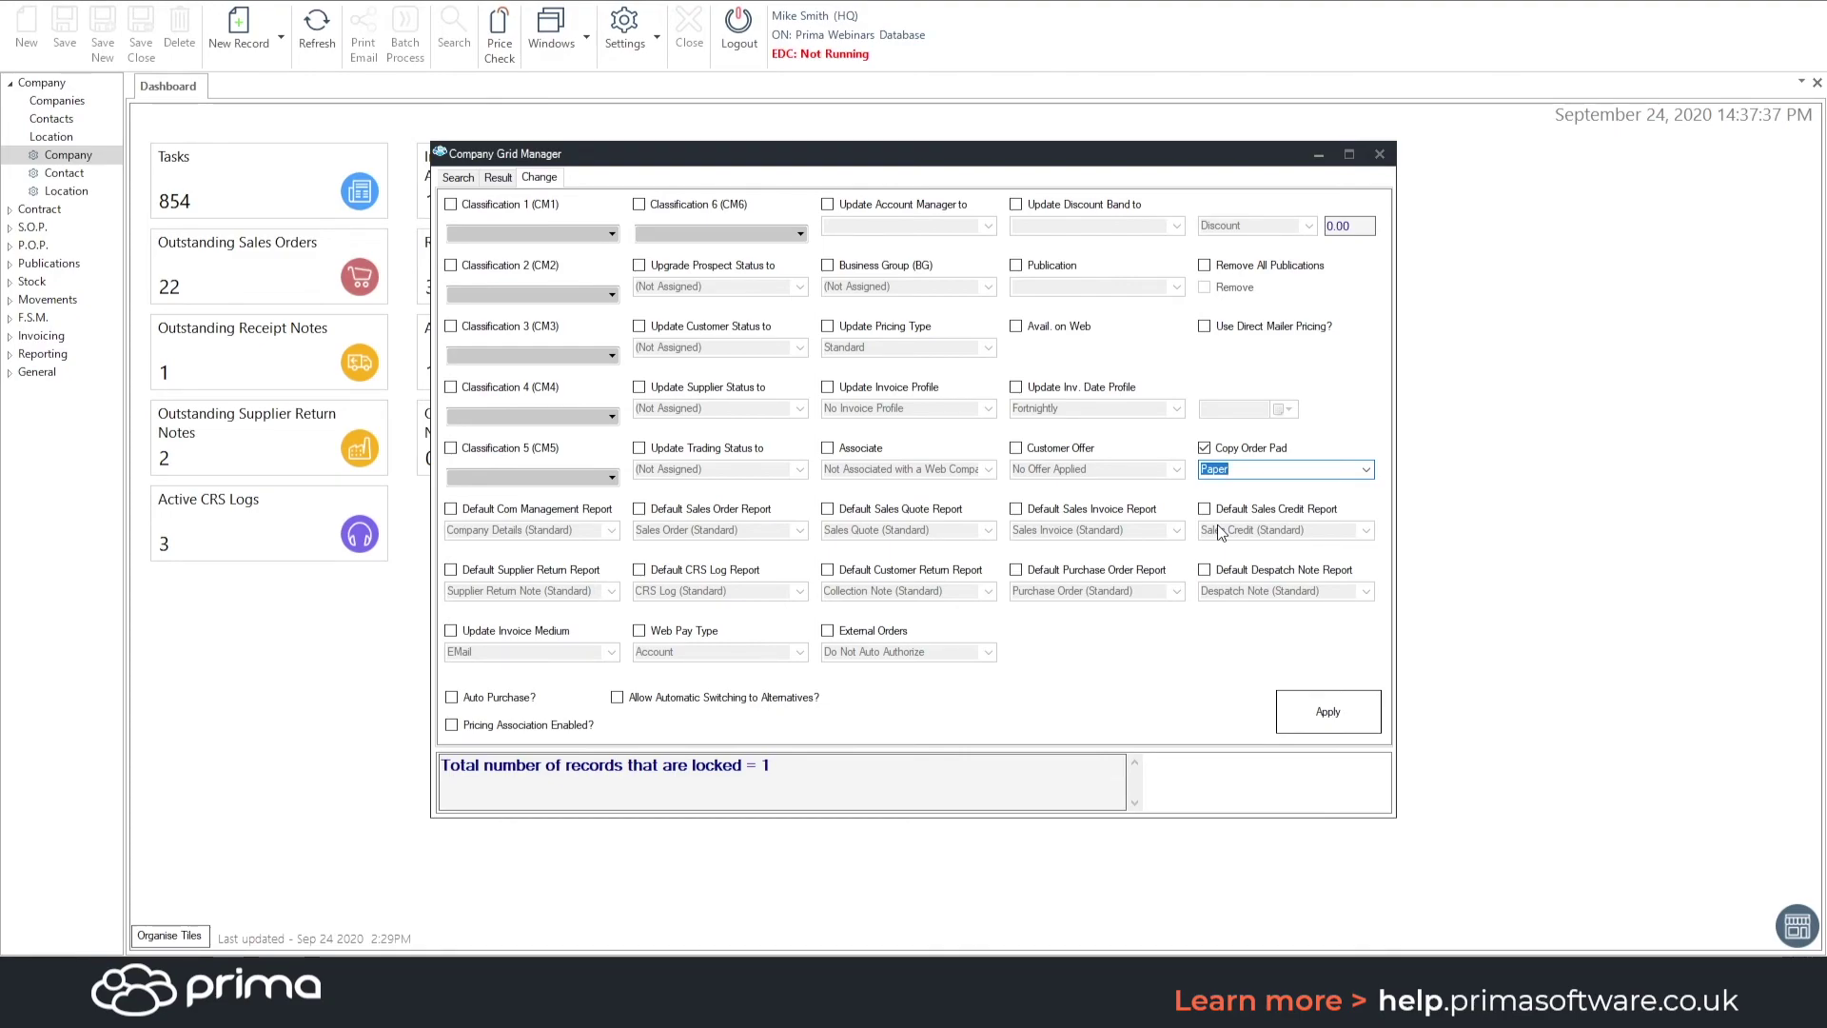
left_click(1332, 723)
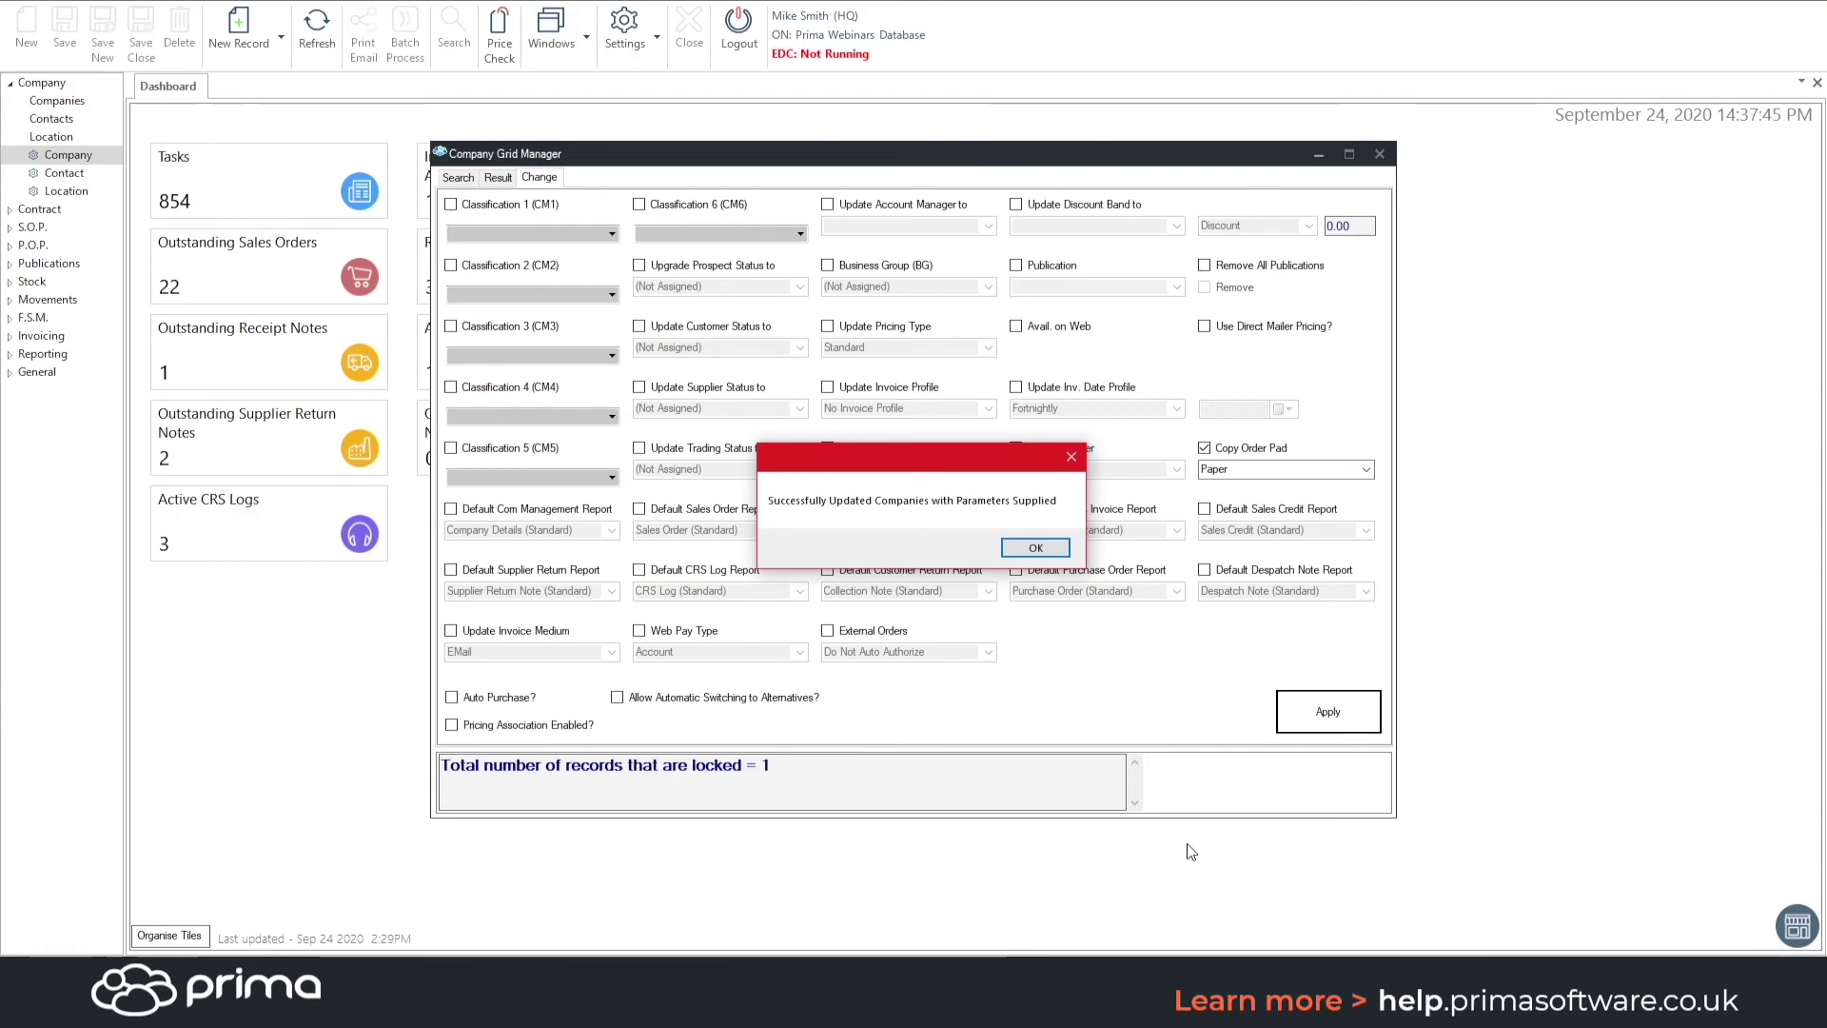
left_click(1038, 545)
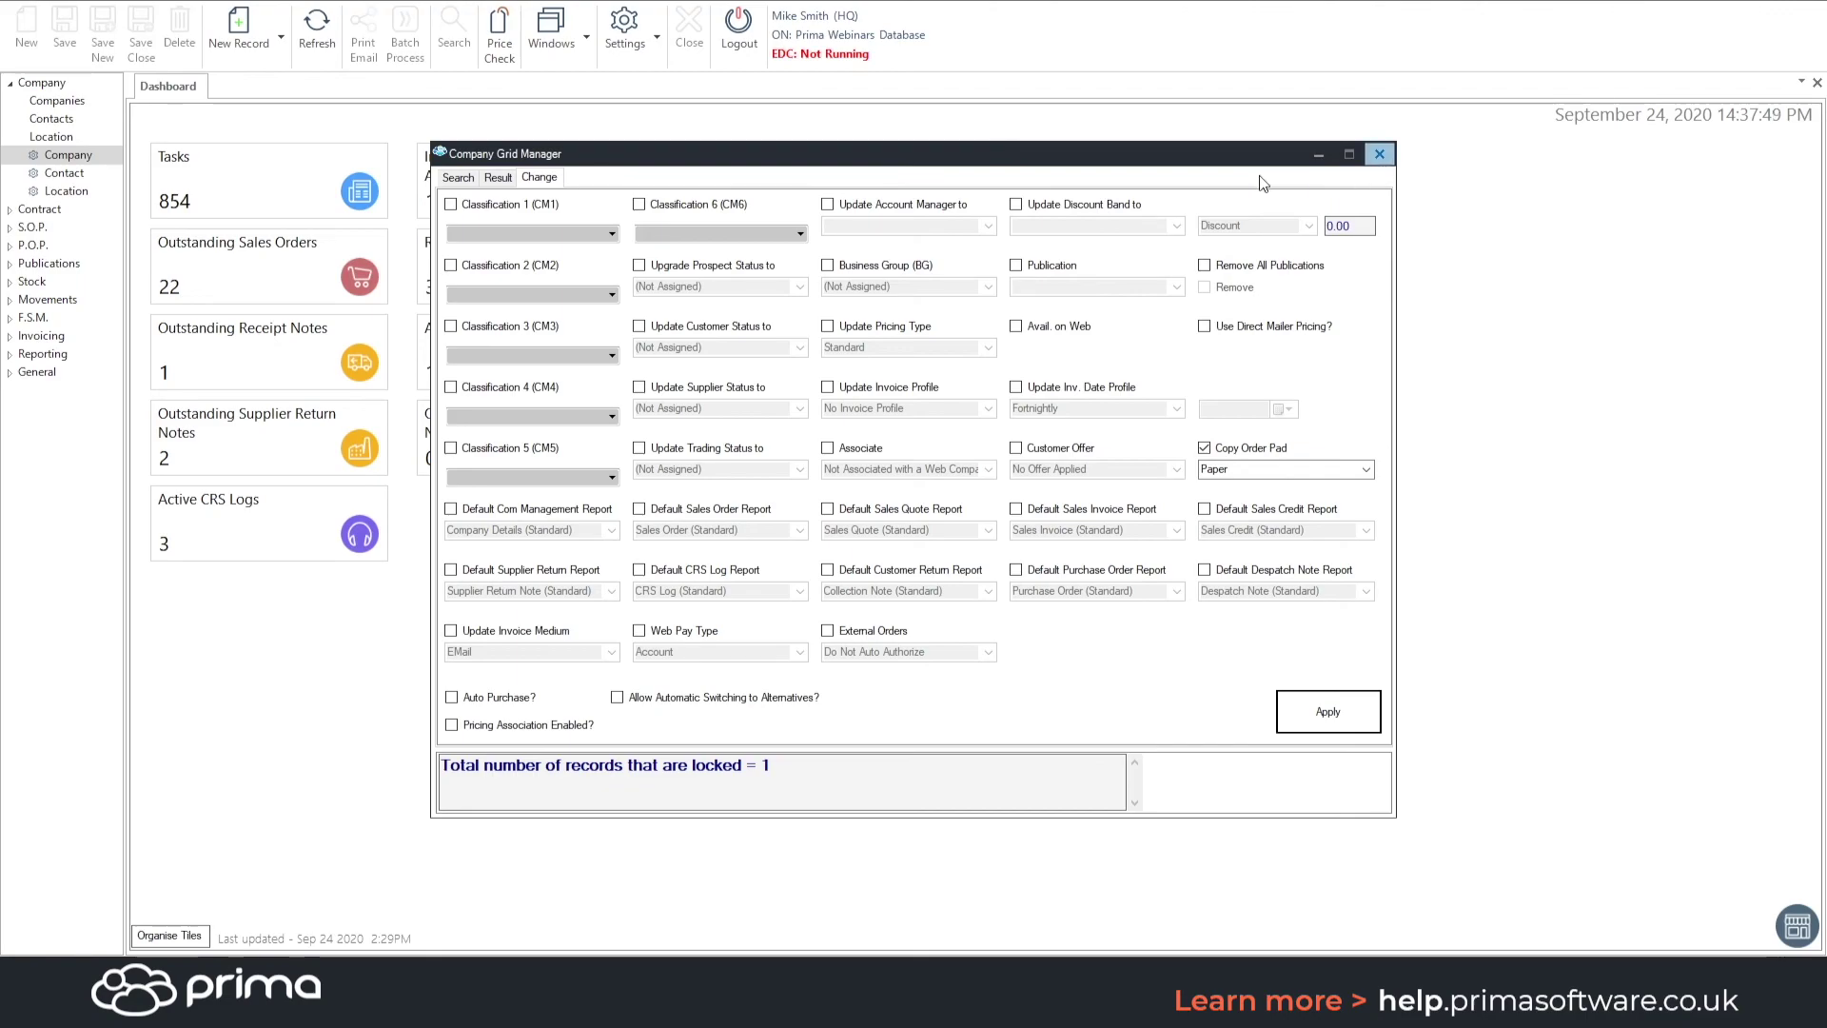
left_click(1379, 153)
- Look up all sales order pads and select the copied Paper pad belonging to the updated company
left_click(32, 226)
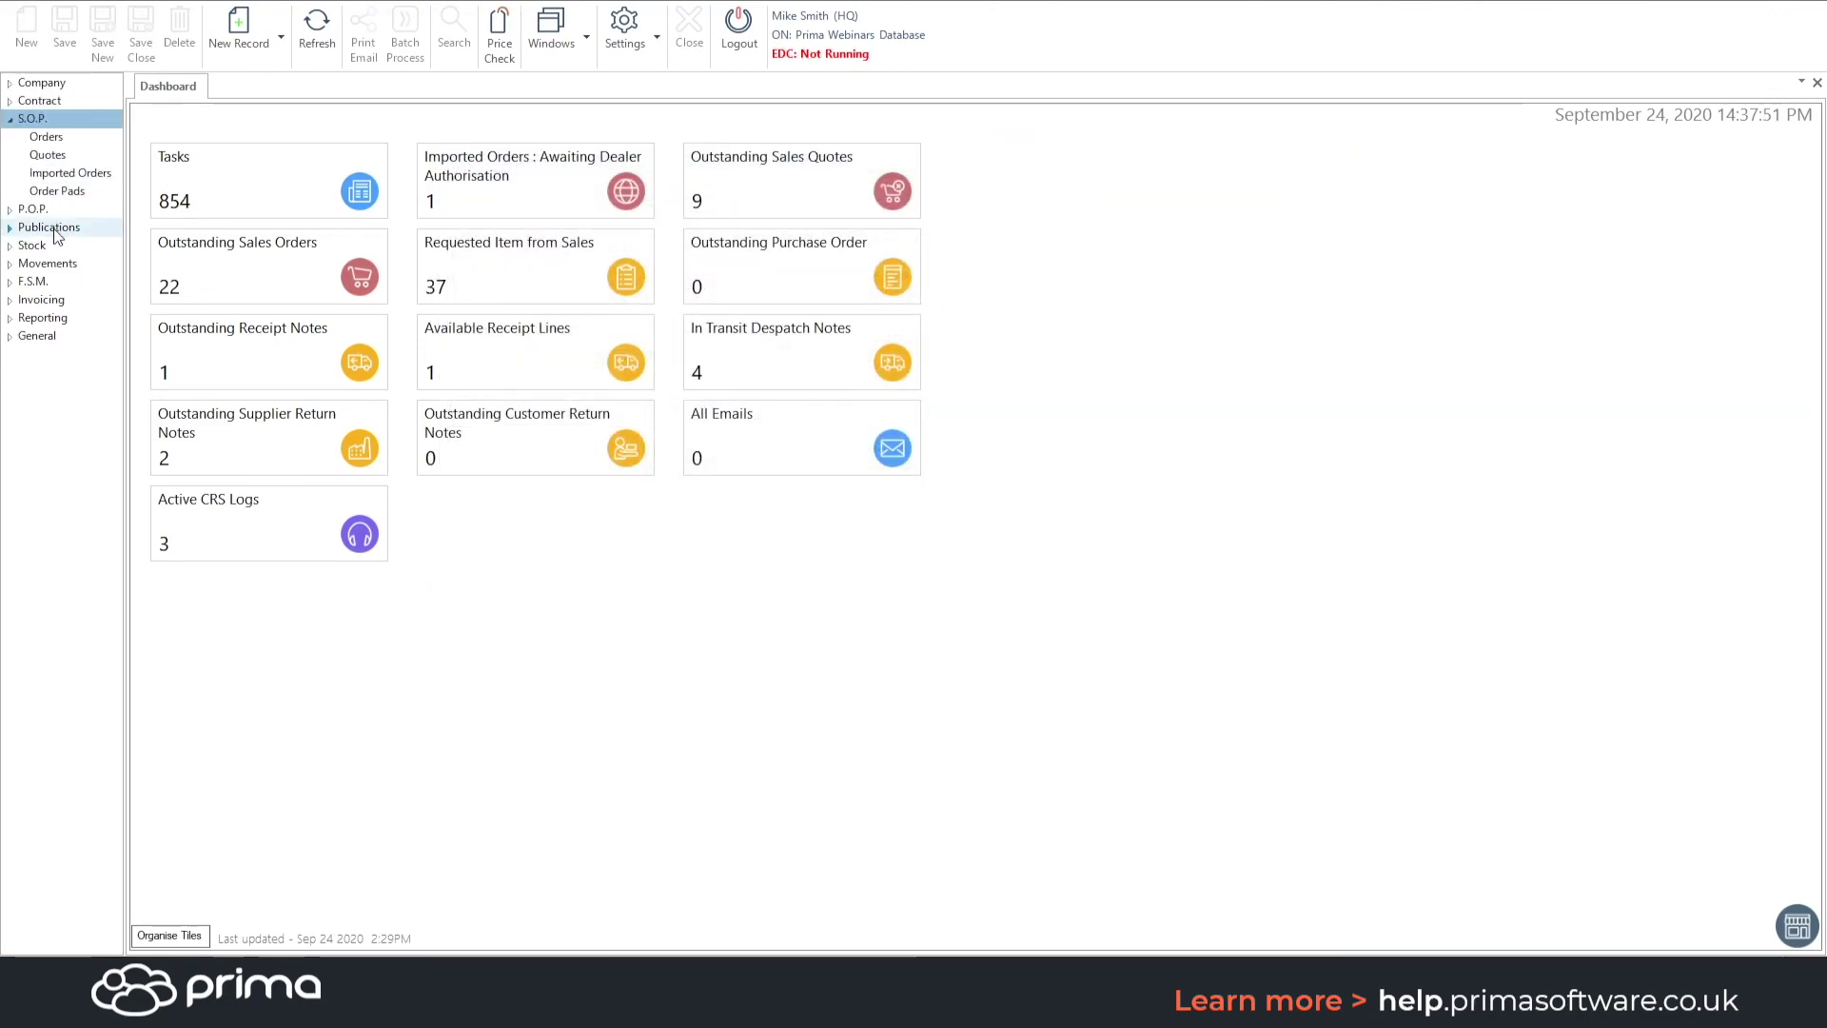
left_click(66, 193)
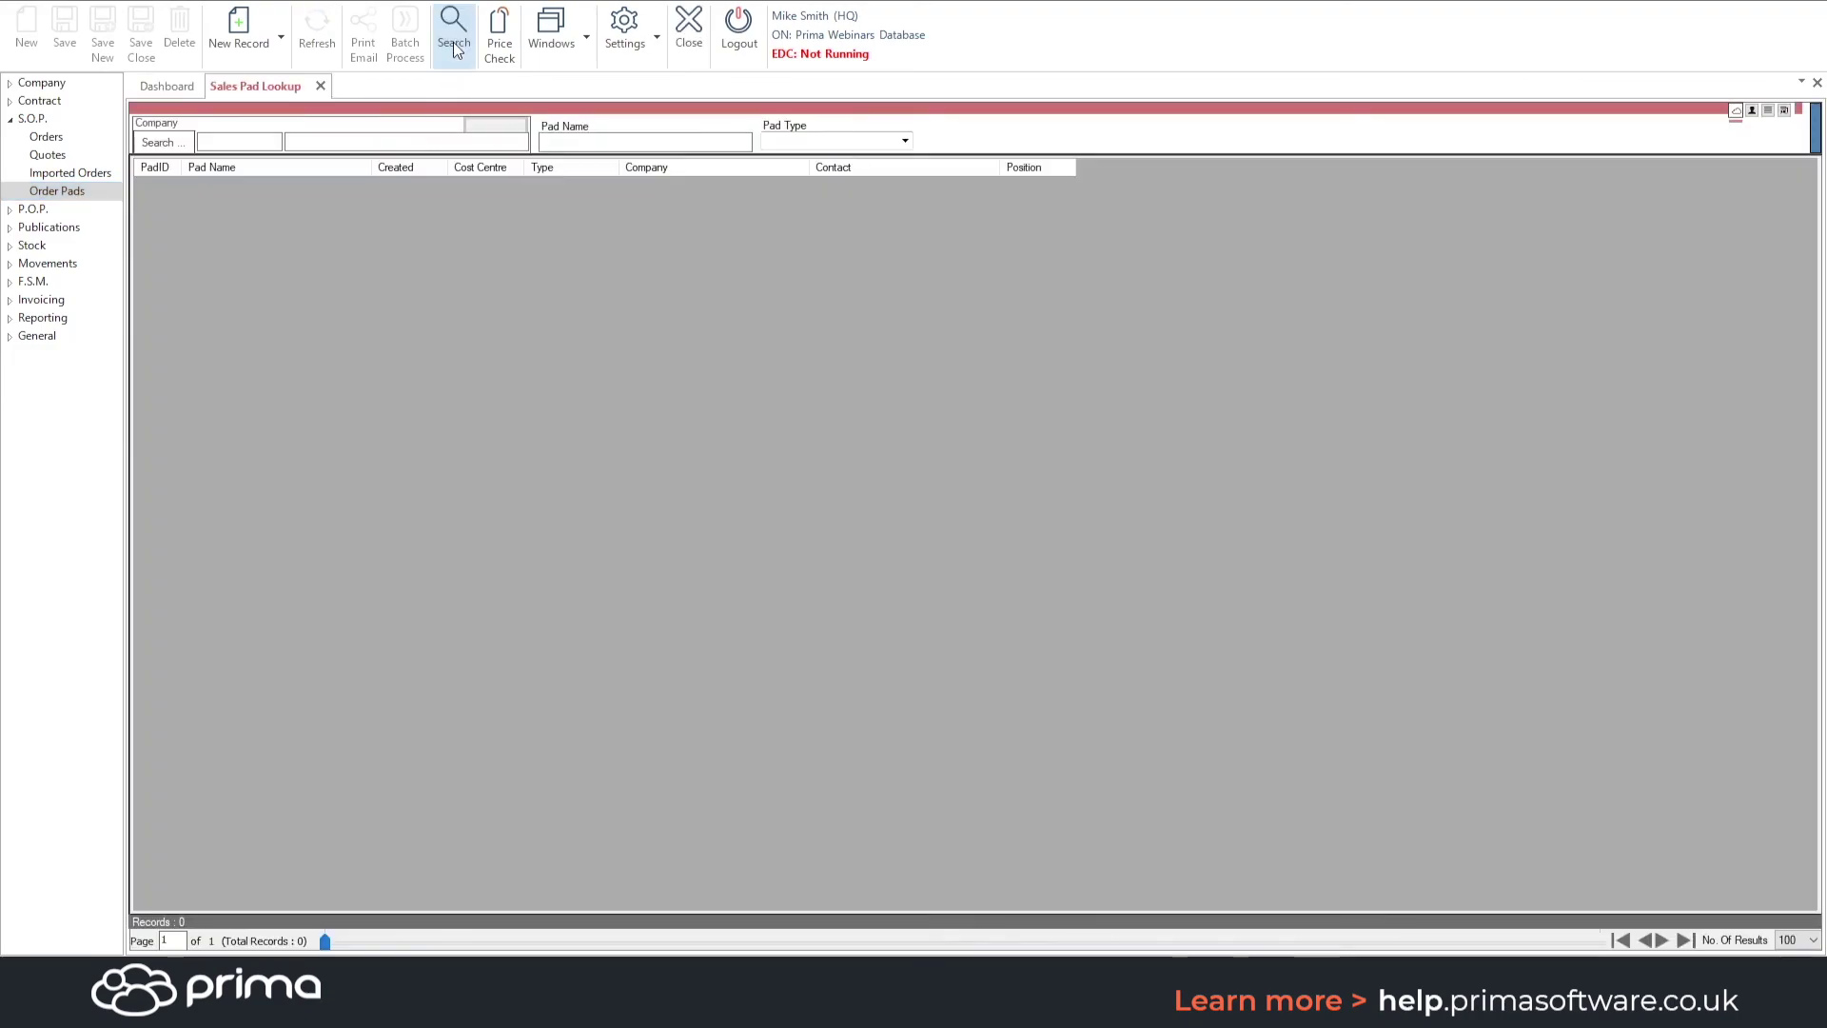
left_click(453, 42)
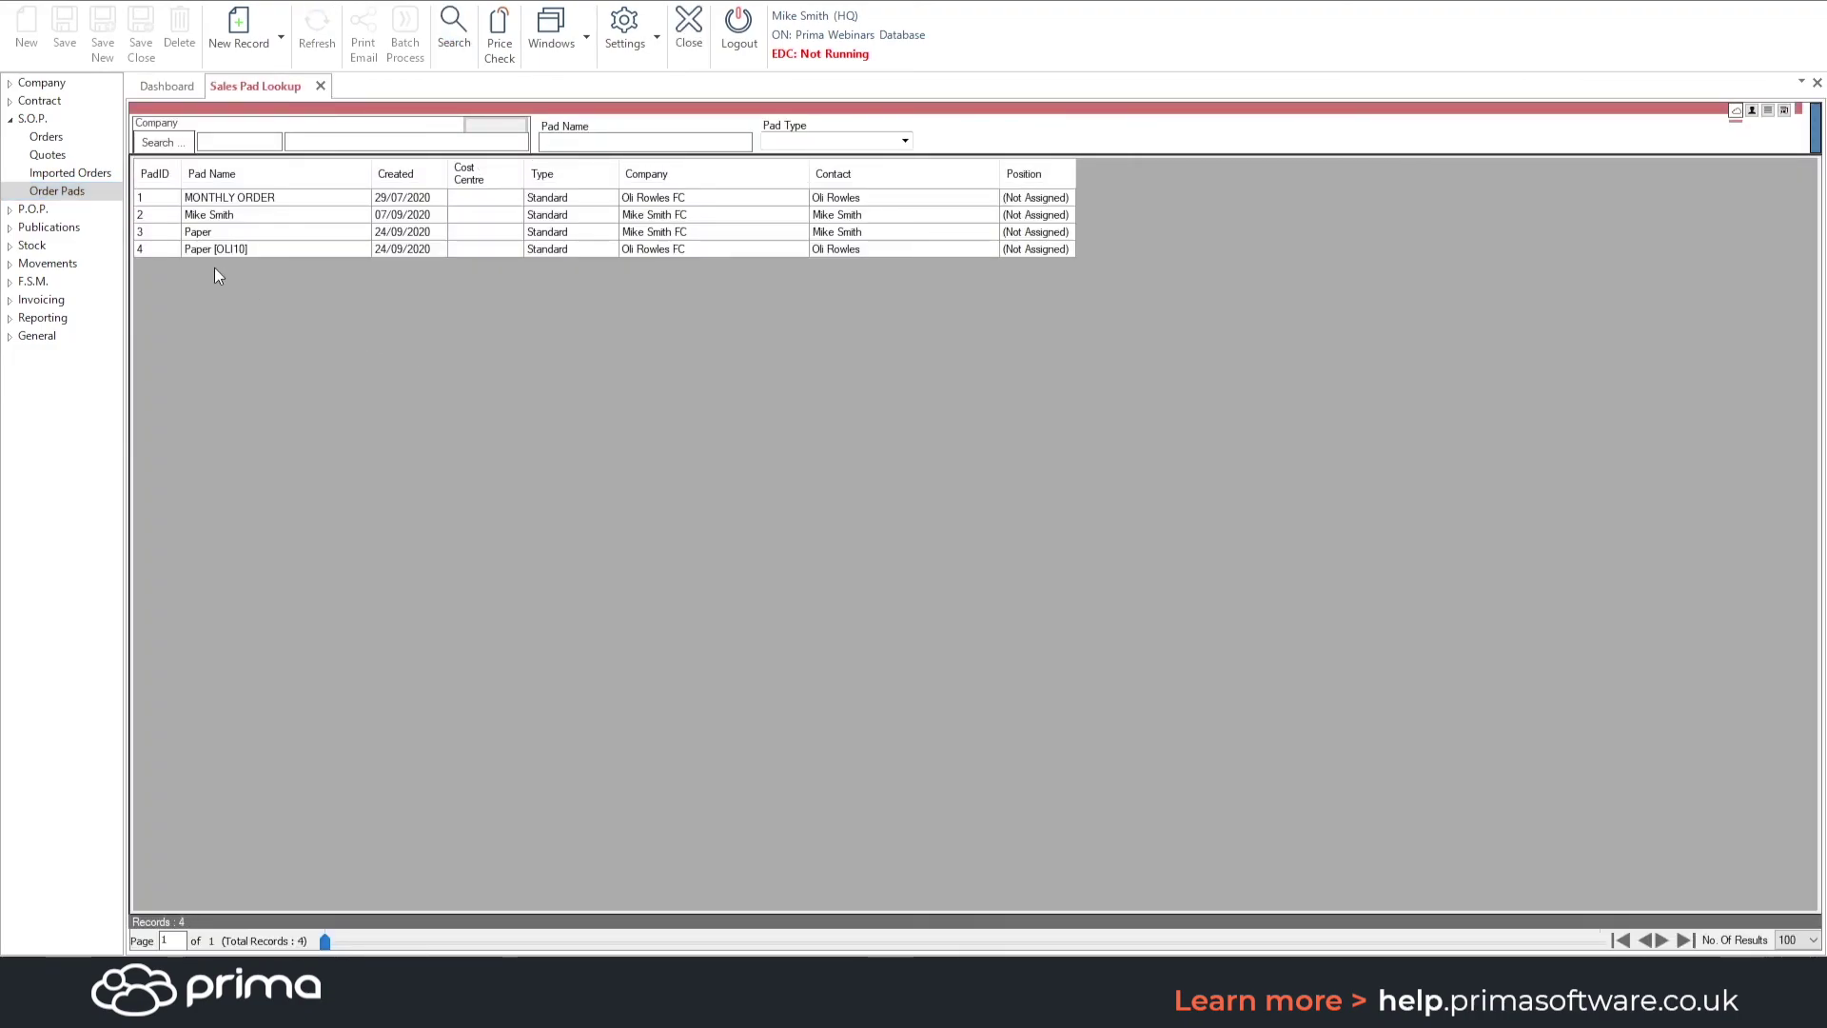
left_click(224, 249)
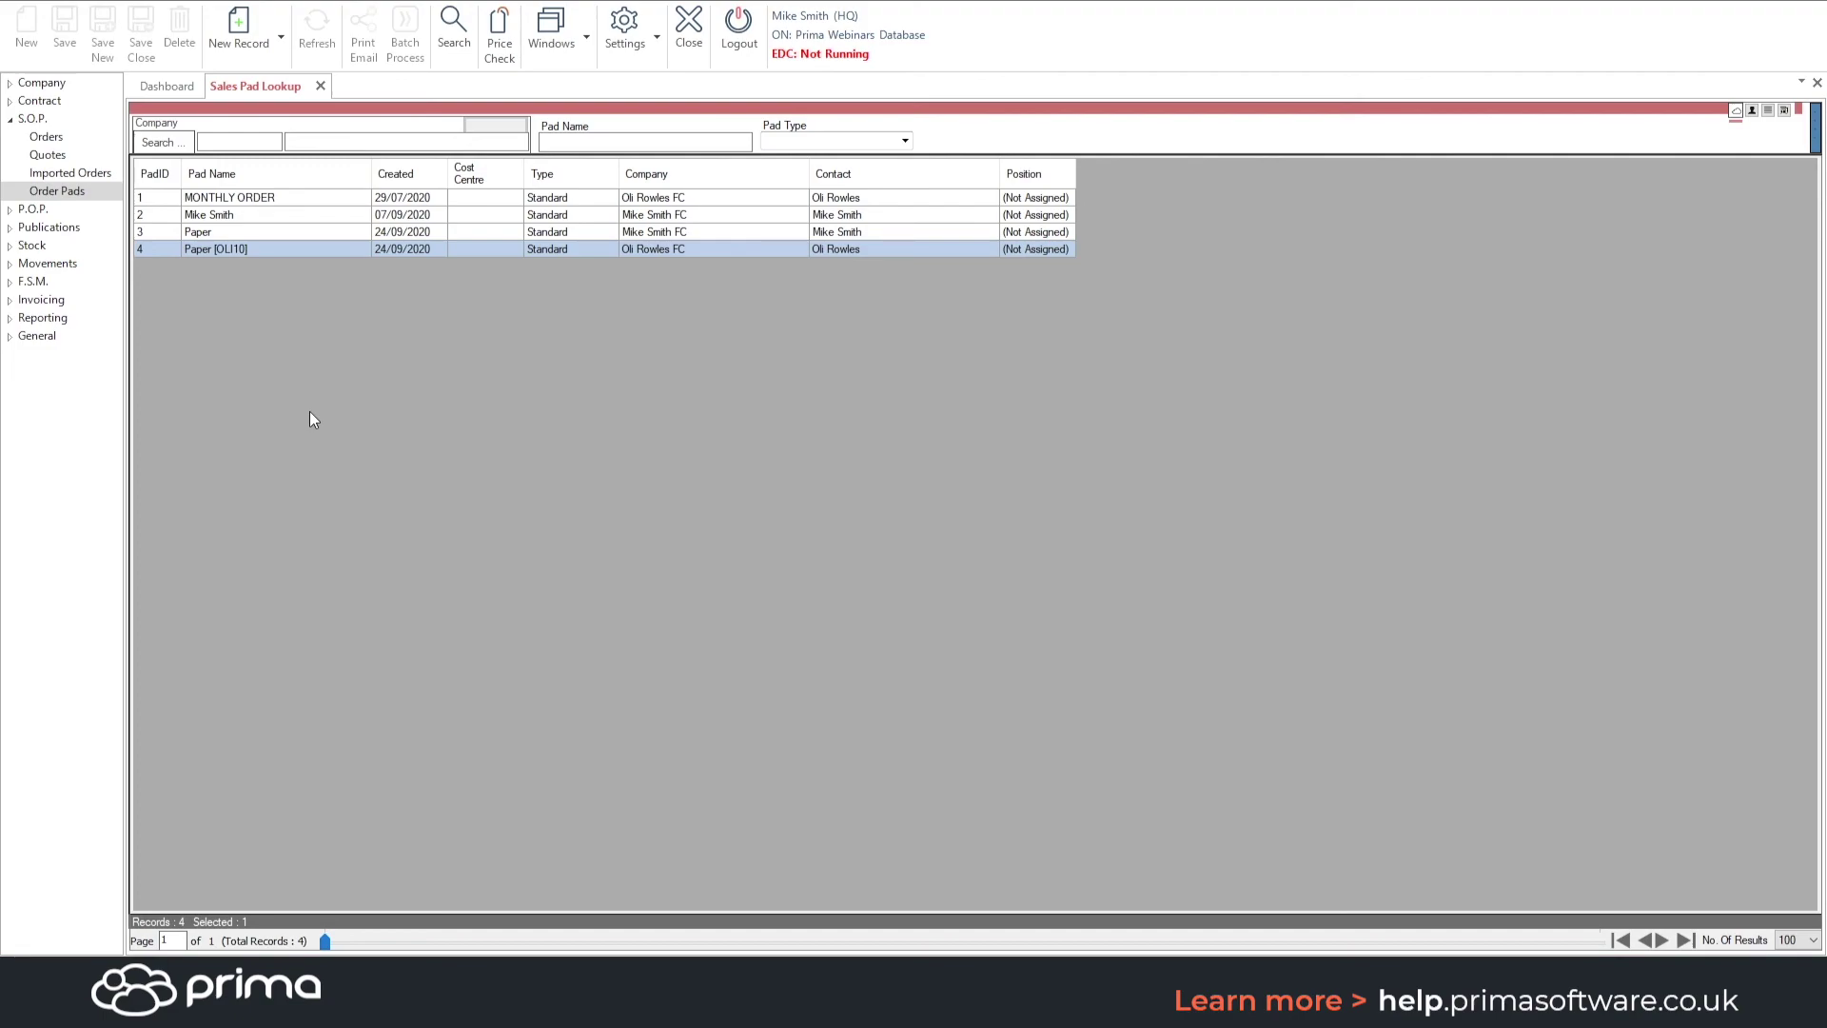